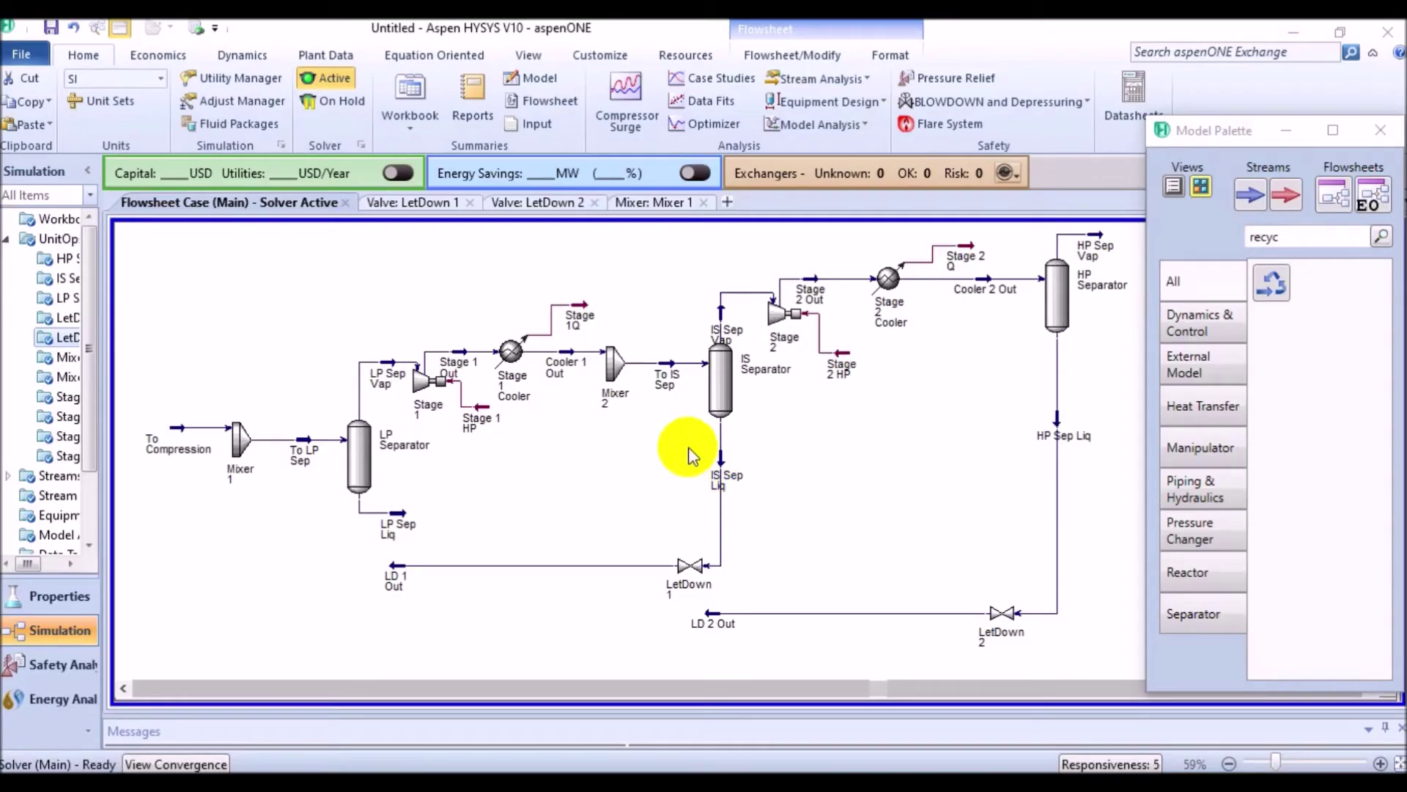
Inspect the LetDown 1 valve worksheet, where LD 1 Out is at 1725 kPa.
{"action": "left_click", "coordinate": [421, 209]}
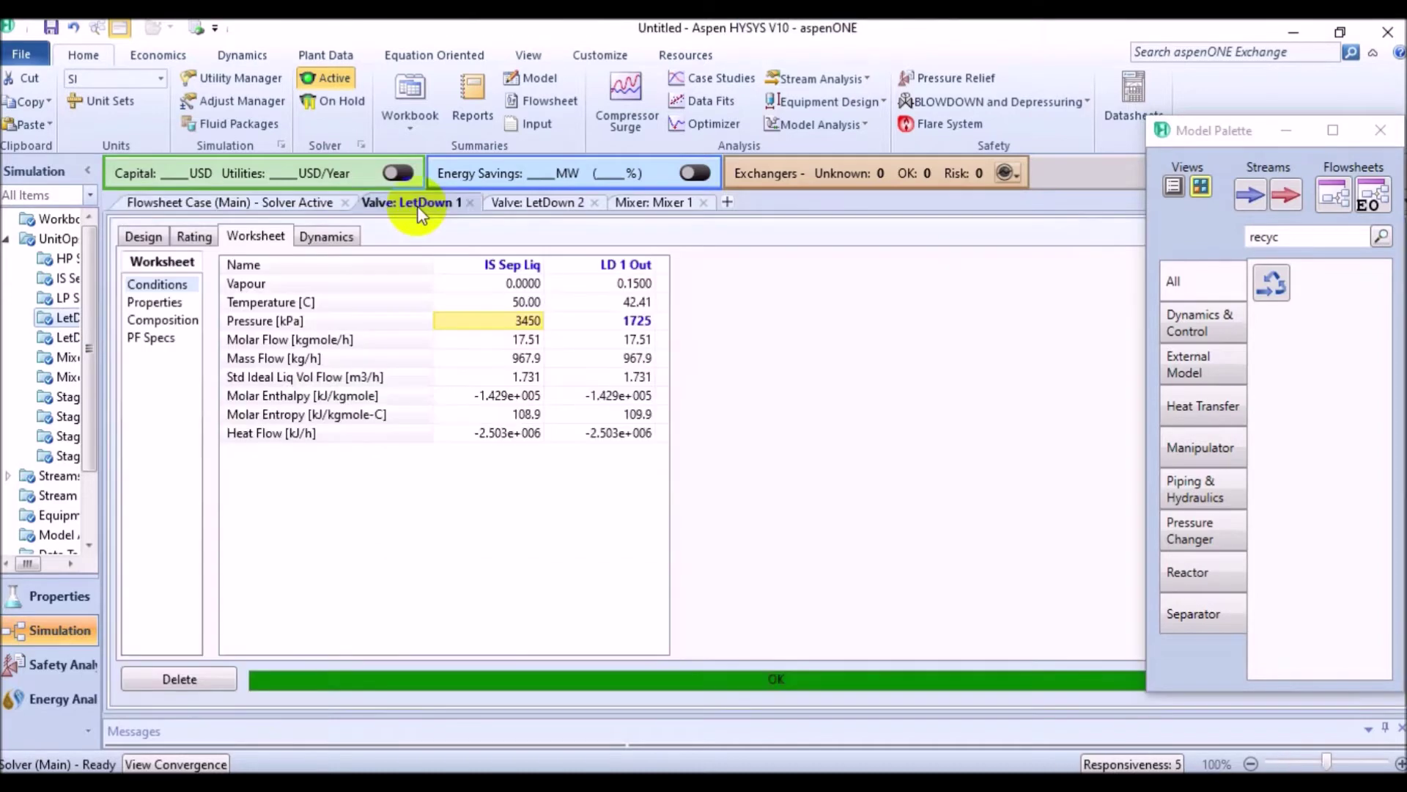
{"action": "mouse_move", "coordinate": [522, 327]}
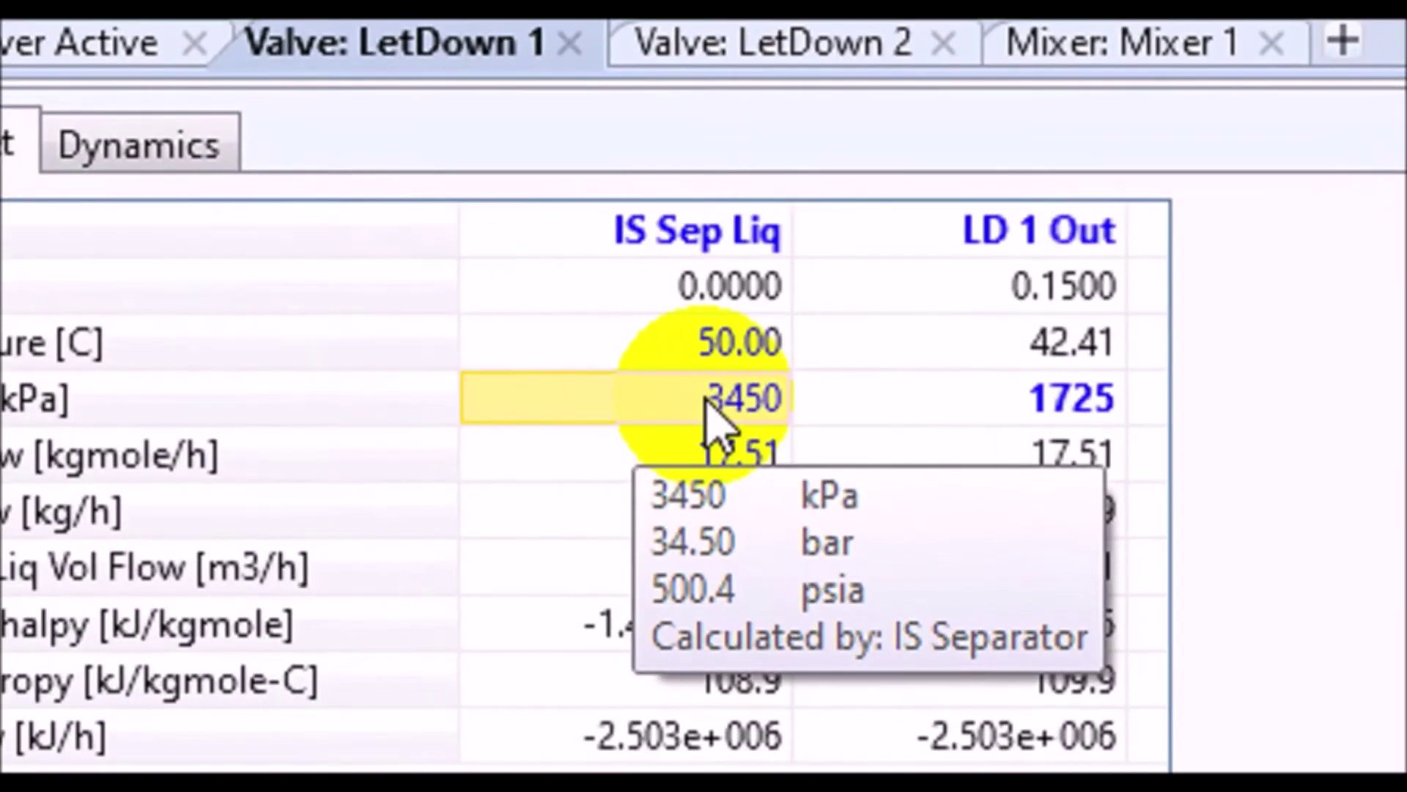
{"action": "mouse_move", "coordinate": [992, 424]}
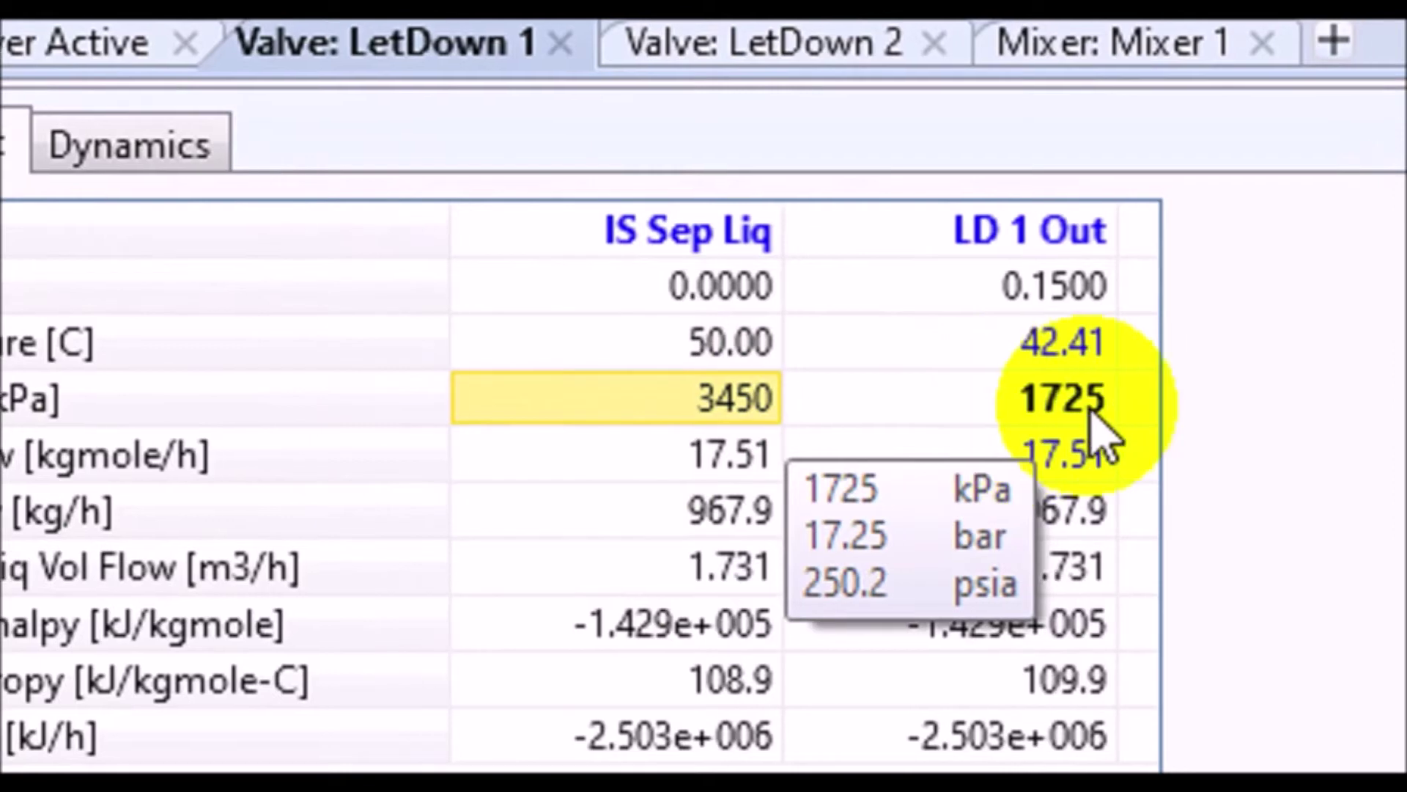
{"action": "left_click", "coordinate": [1091, 412]}
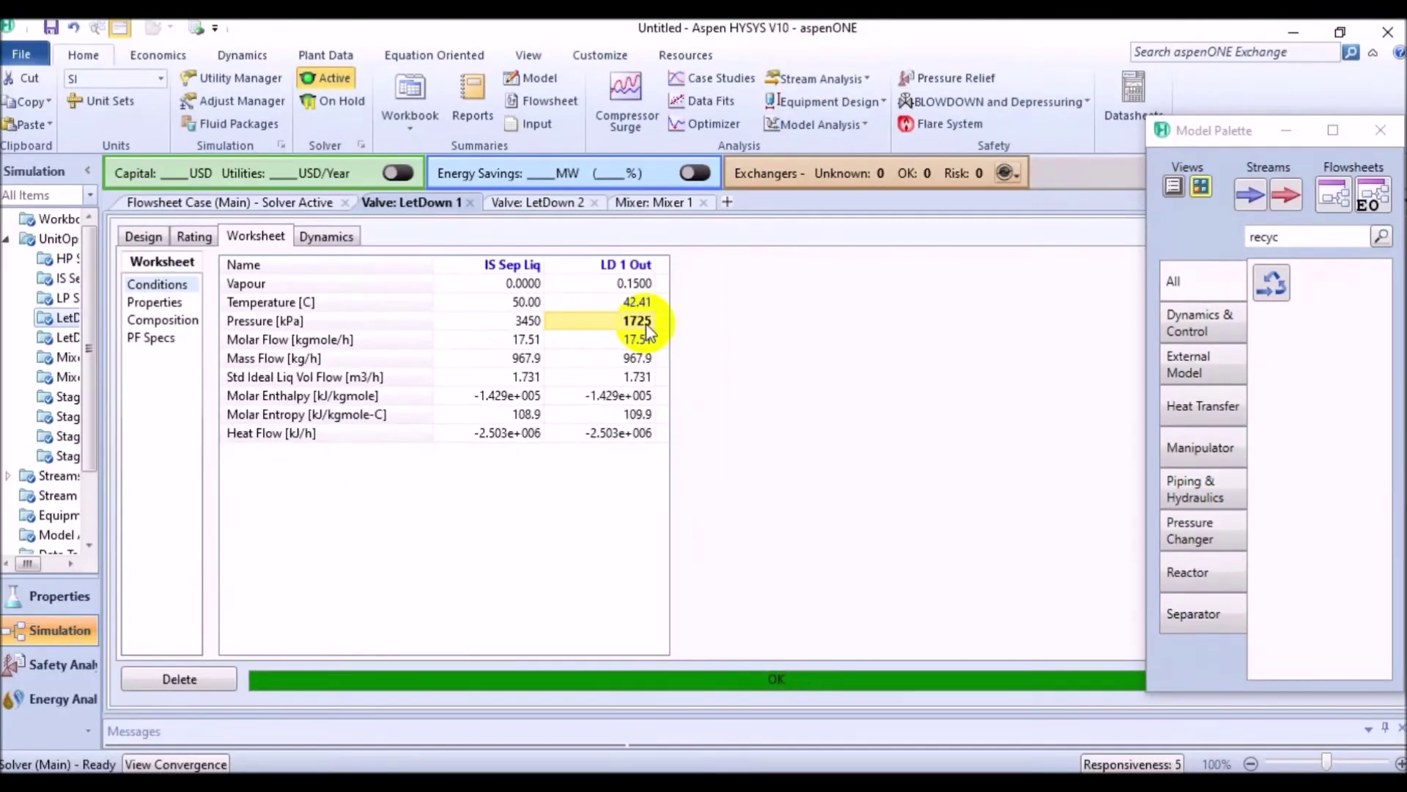
Check LetDown 2's pressures: HP Sep Liq at 6900 kPa and LD 2 Out at 3450 kPa.
{"action": "left_click", "coordinate": [547, 209]}
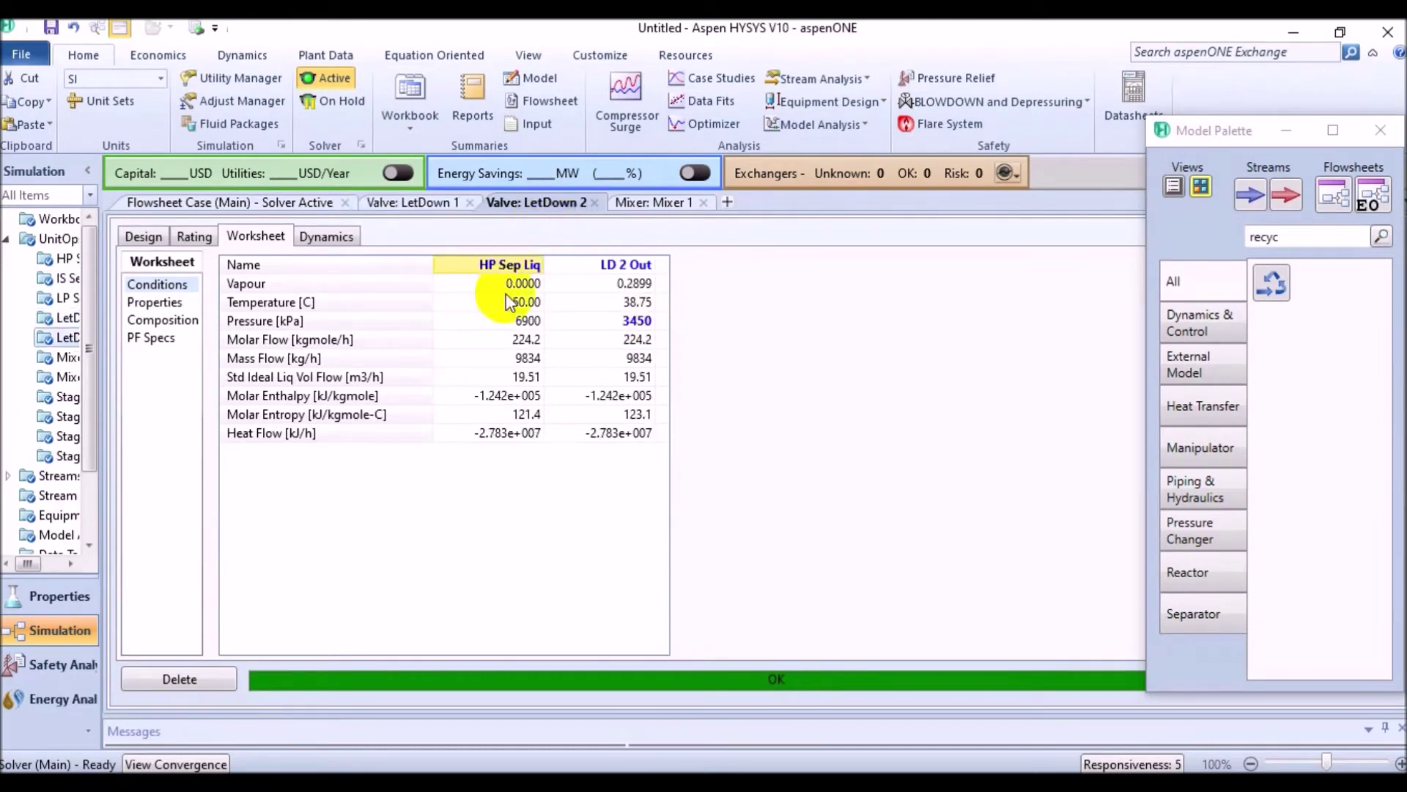
{"action": "left_click", "coordinate": [528, 320]}
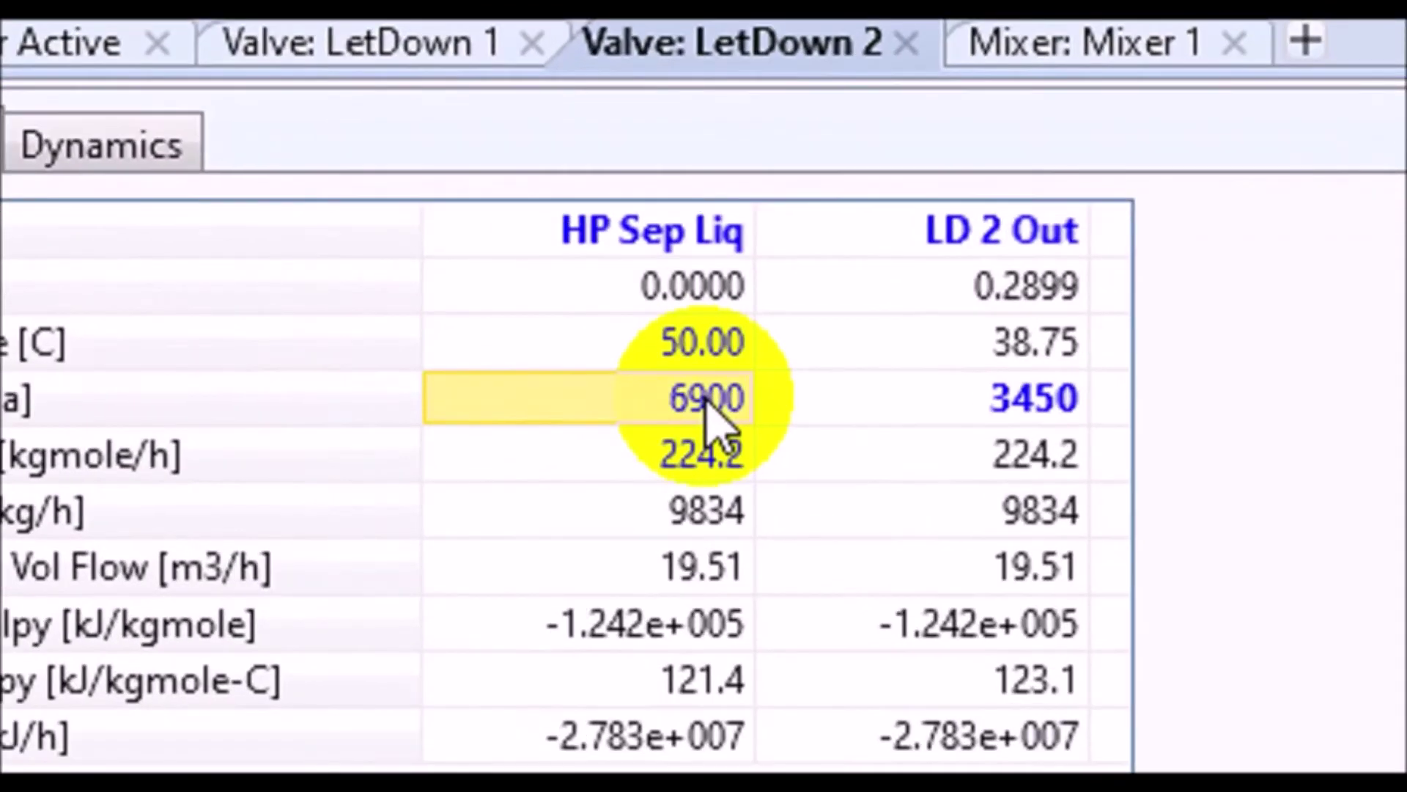
{"action": "left_click", "coordinate": [995, 403]}
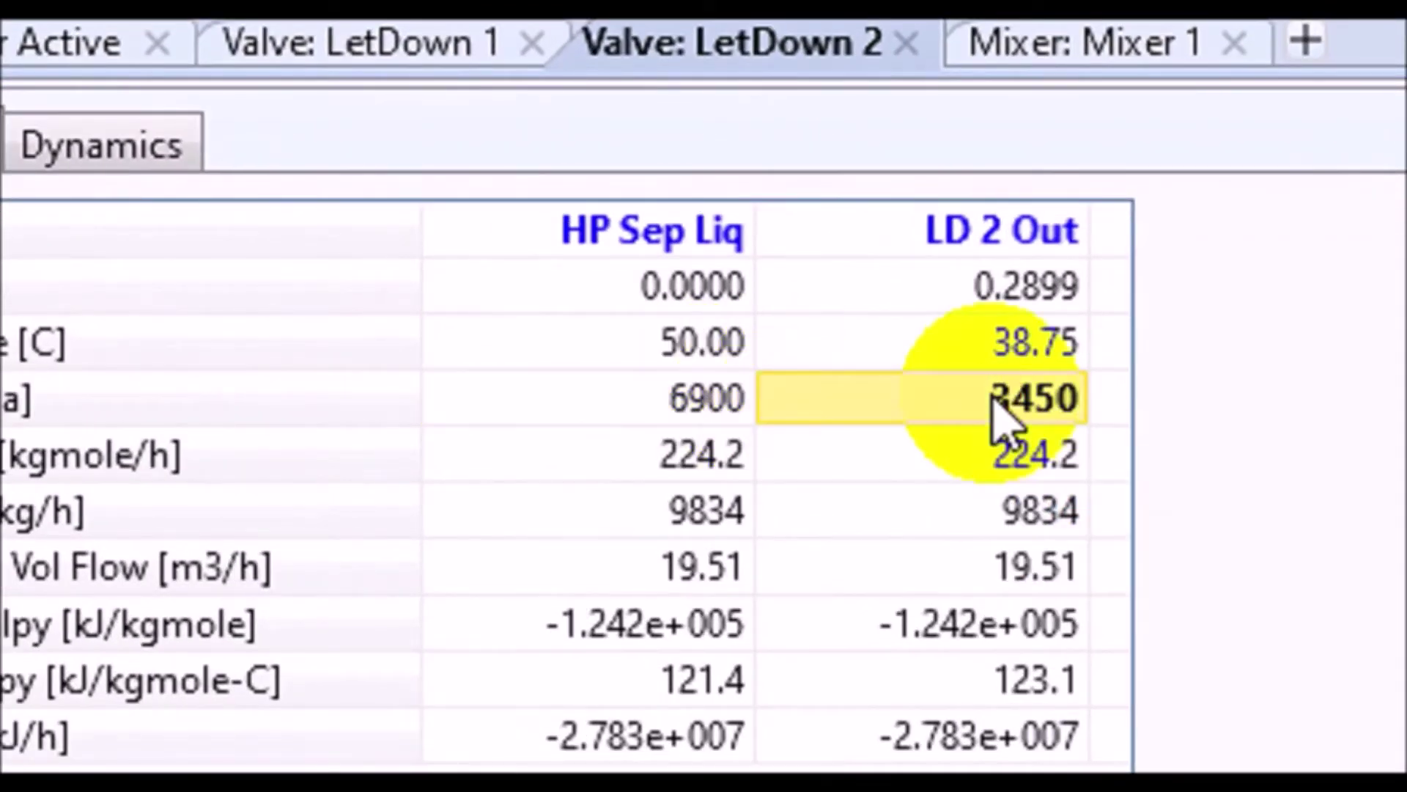
{"action": "mouse_move", "coordinate": [1005, 408]}
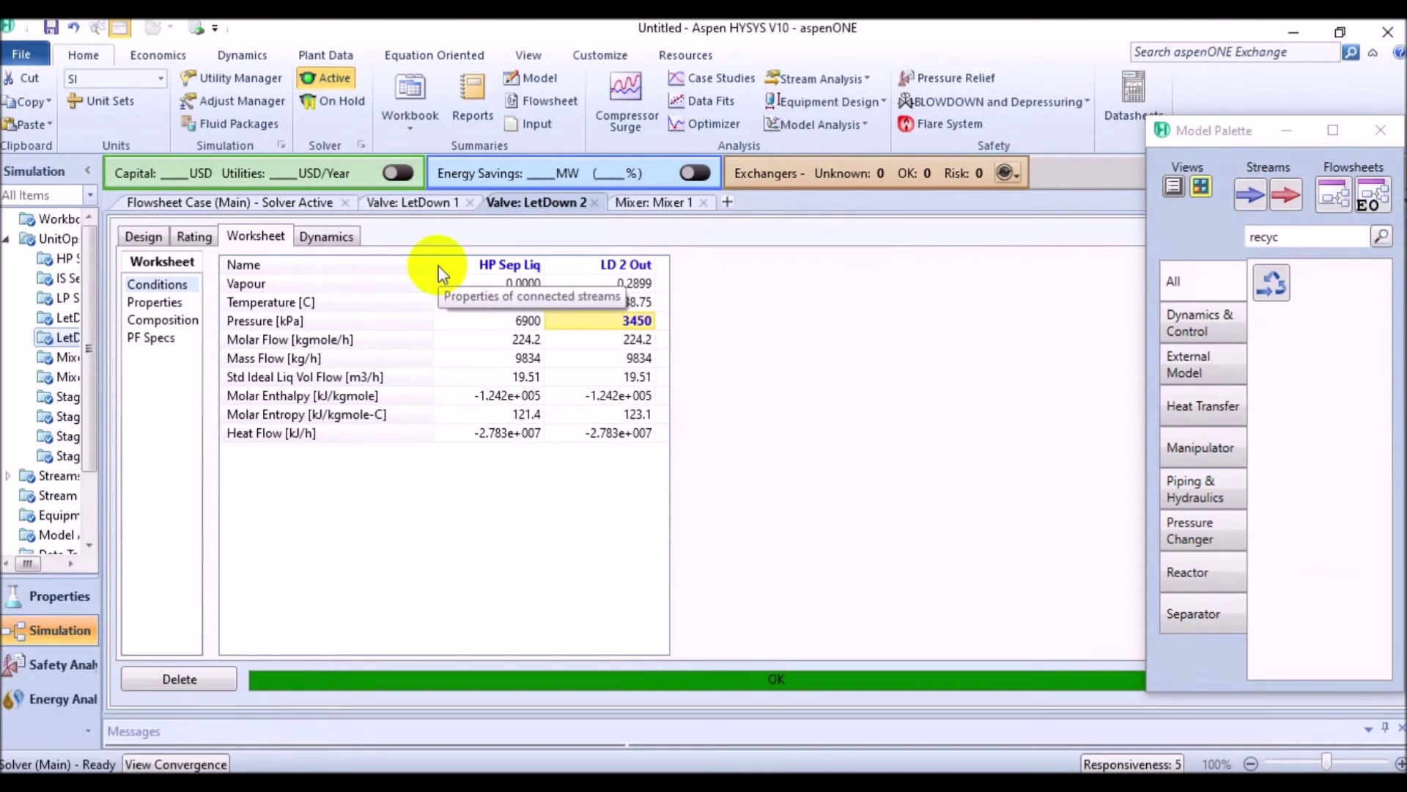
Confirm Mixer 1 uses Equalize All pressure assignment, then return to the main flowsheet.
{"action": "left_click", "coordinate": [273, 206]}
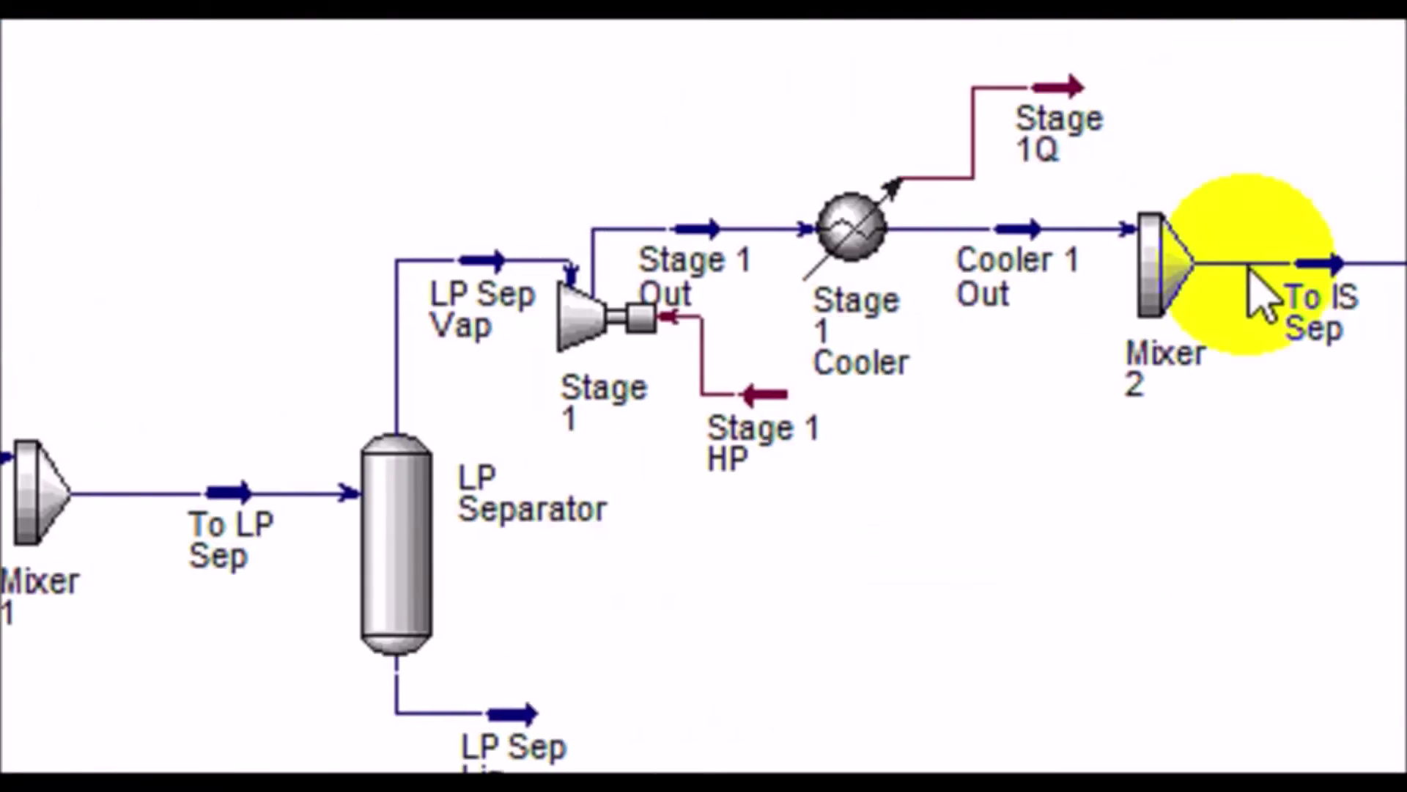
{"action": "mouse_move", "coordinate": [1122, 344]}
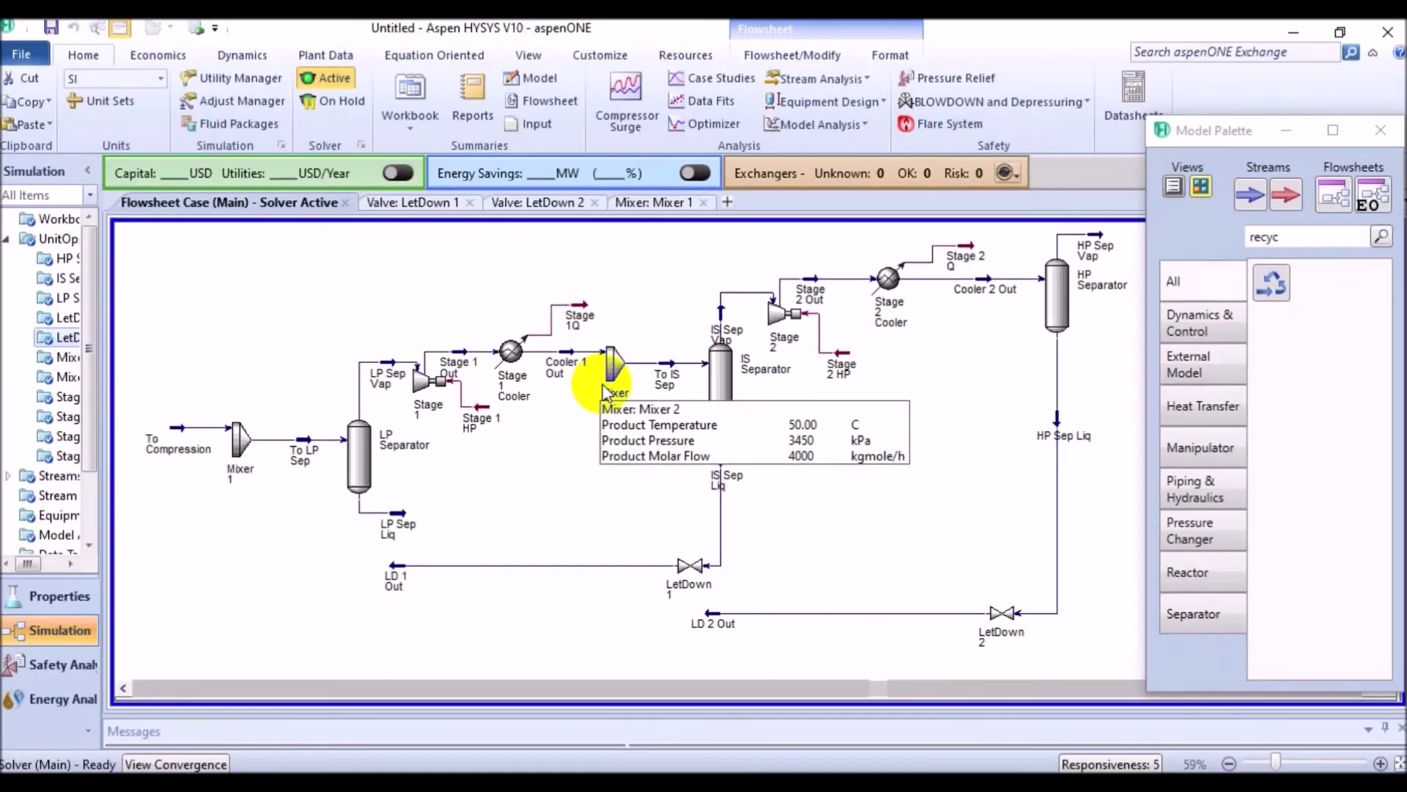
{"action": "left_click", "coordinate": [642, 209]}
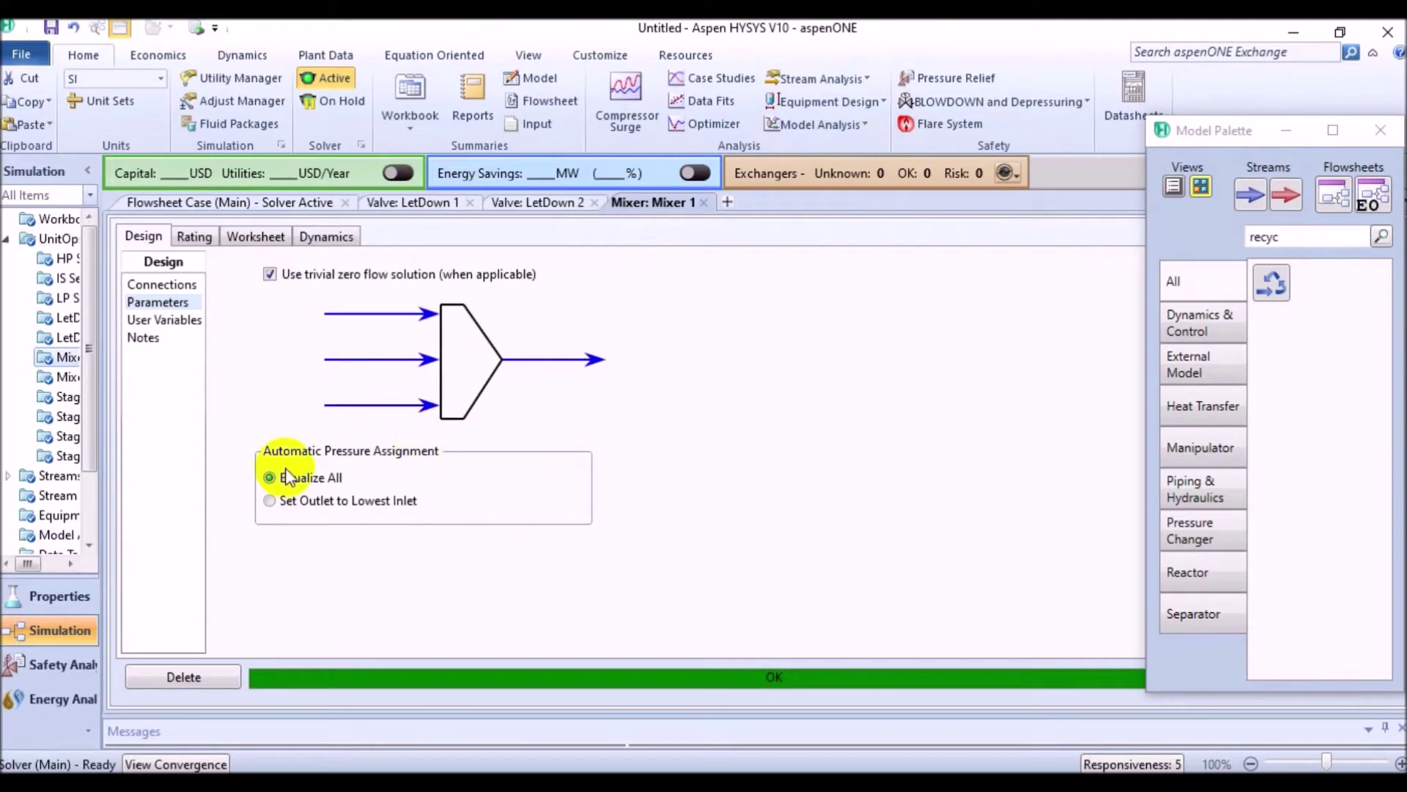
{"action": "left_click", "coordinate": [295, 206]}
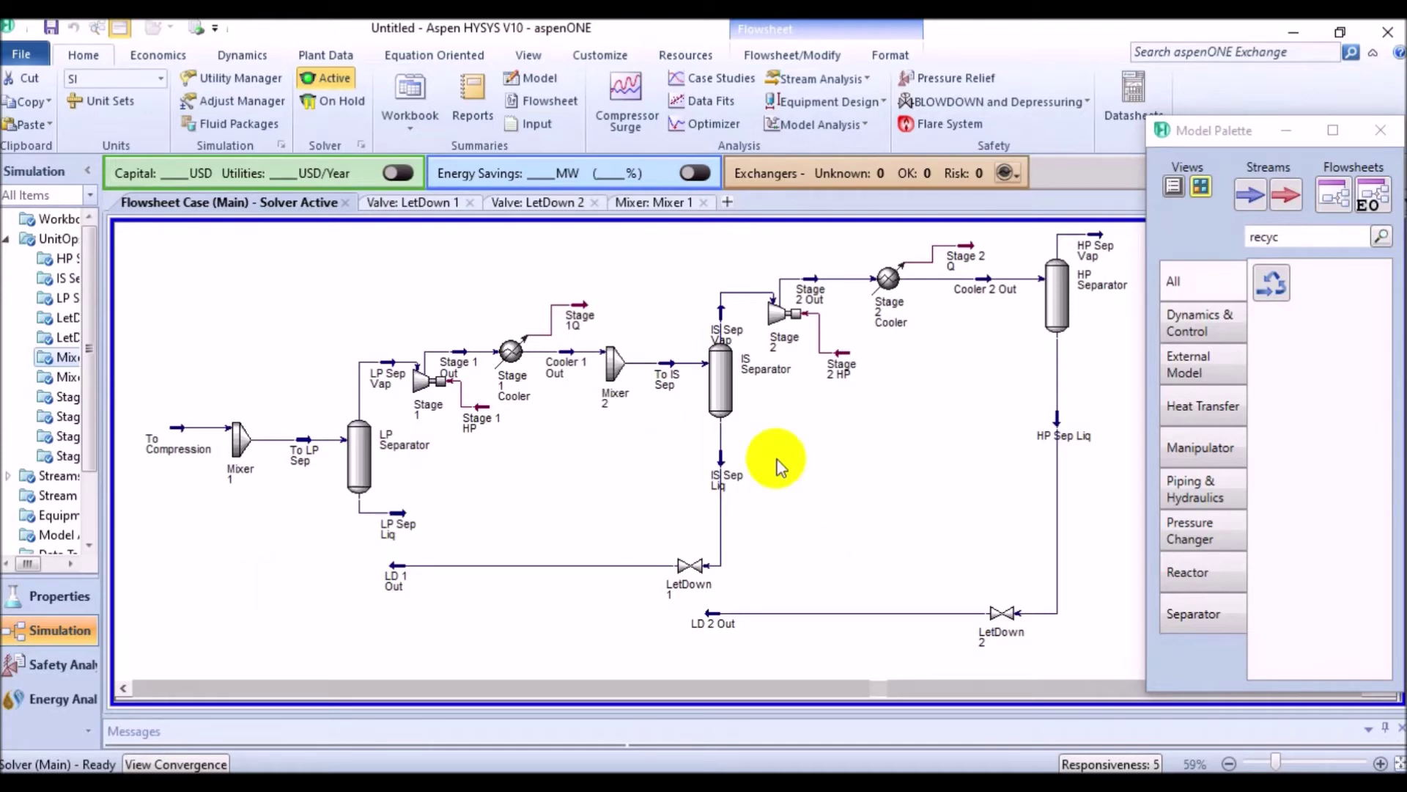
{"action": "mouse_move", "coordinate": [719, 483]}
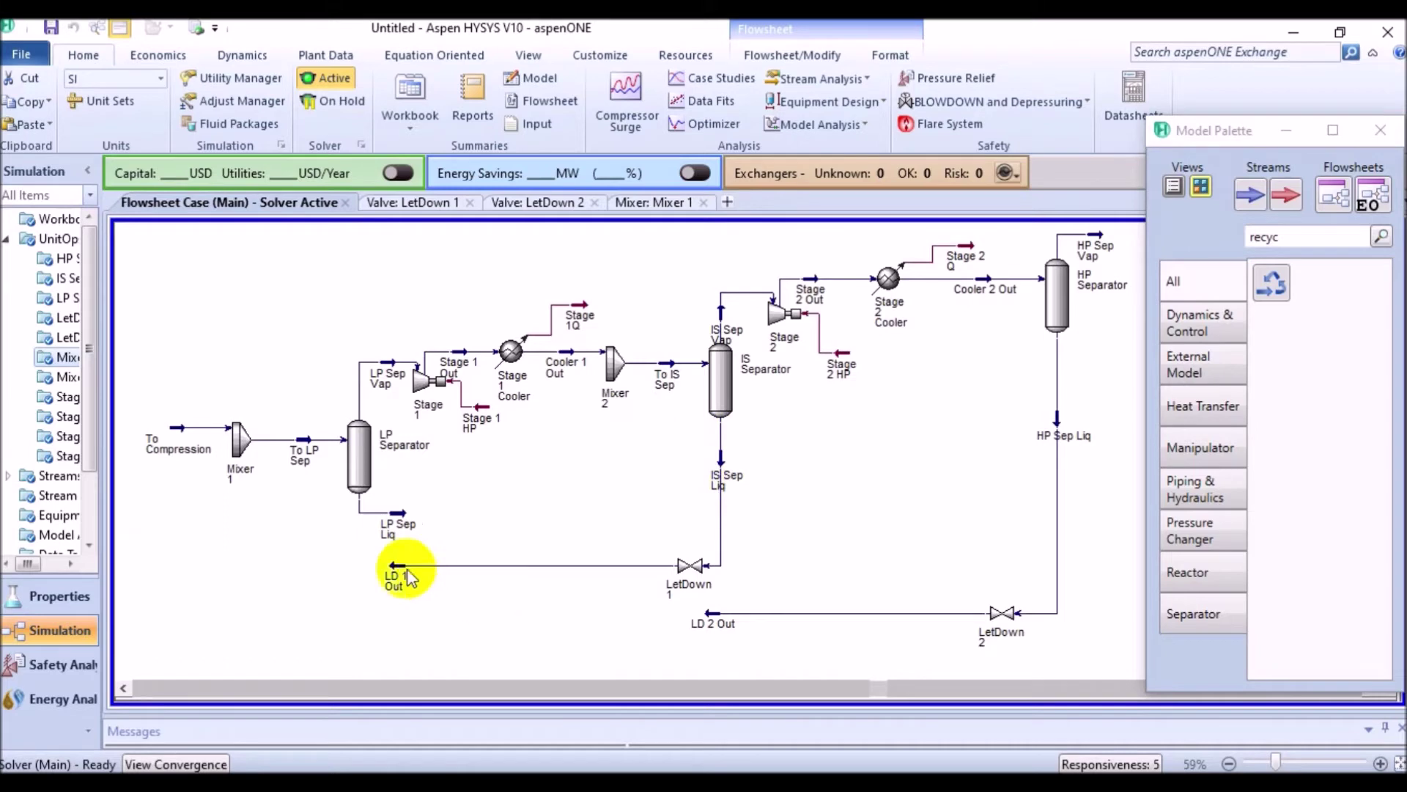
{"action": "mouse_move", "coordinate": [400, 573]}
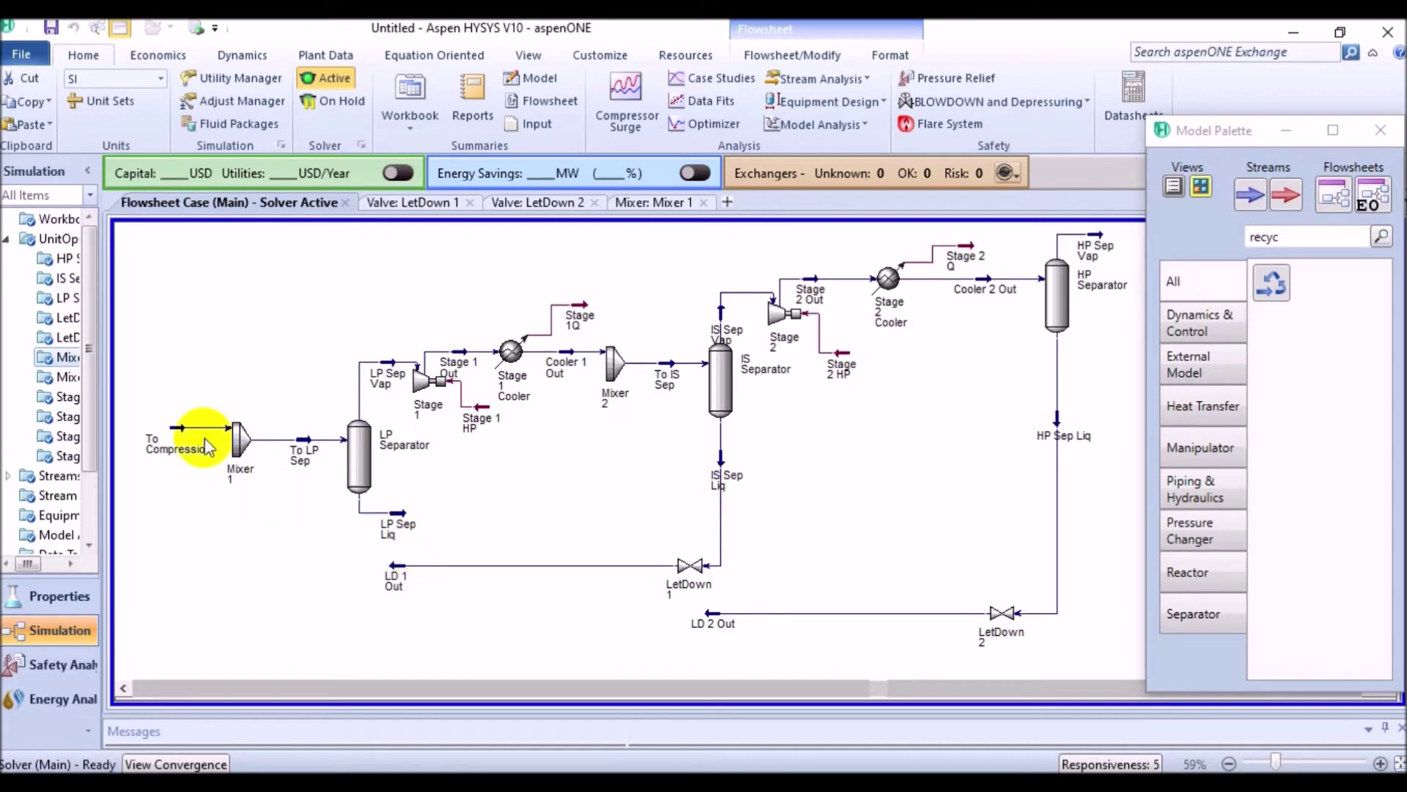
{"action": "mouse_move", "coordinate": [181, 434]}
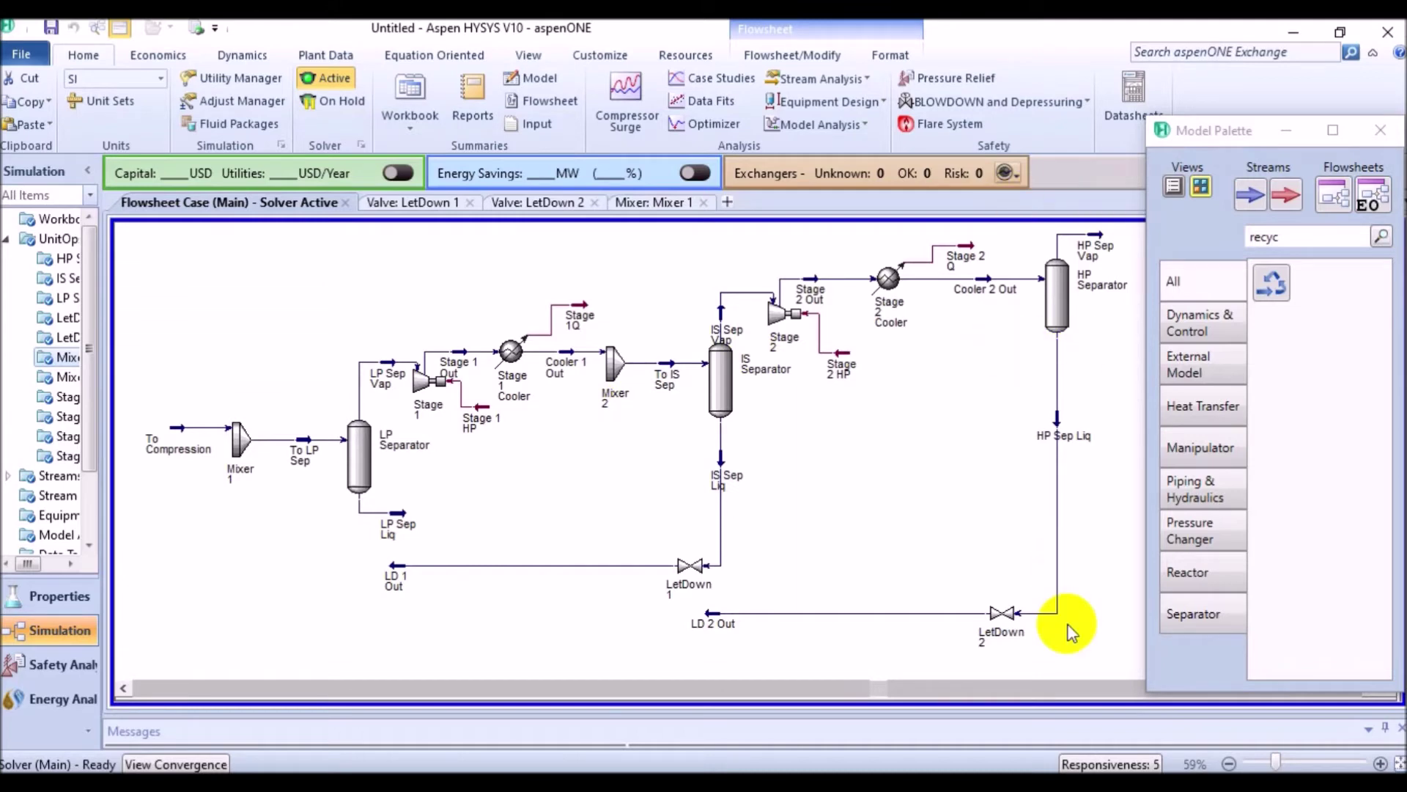
{"action": "mouse_move", "coordinate": [992, 618]}
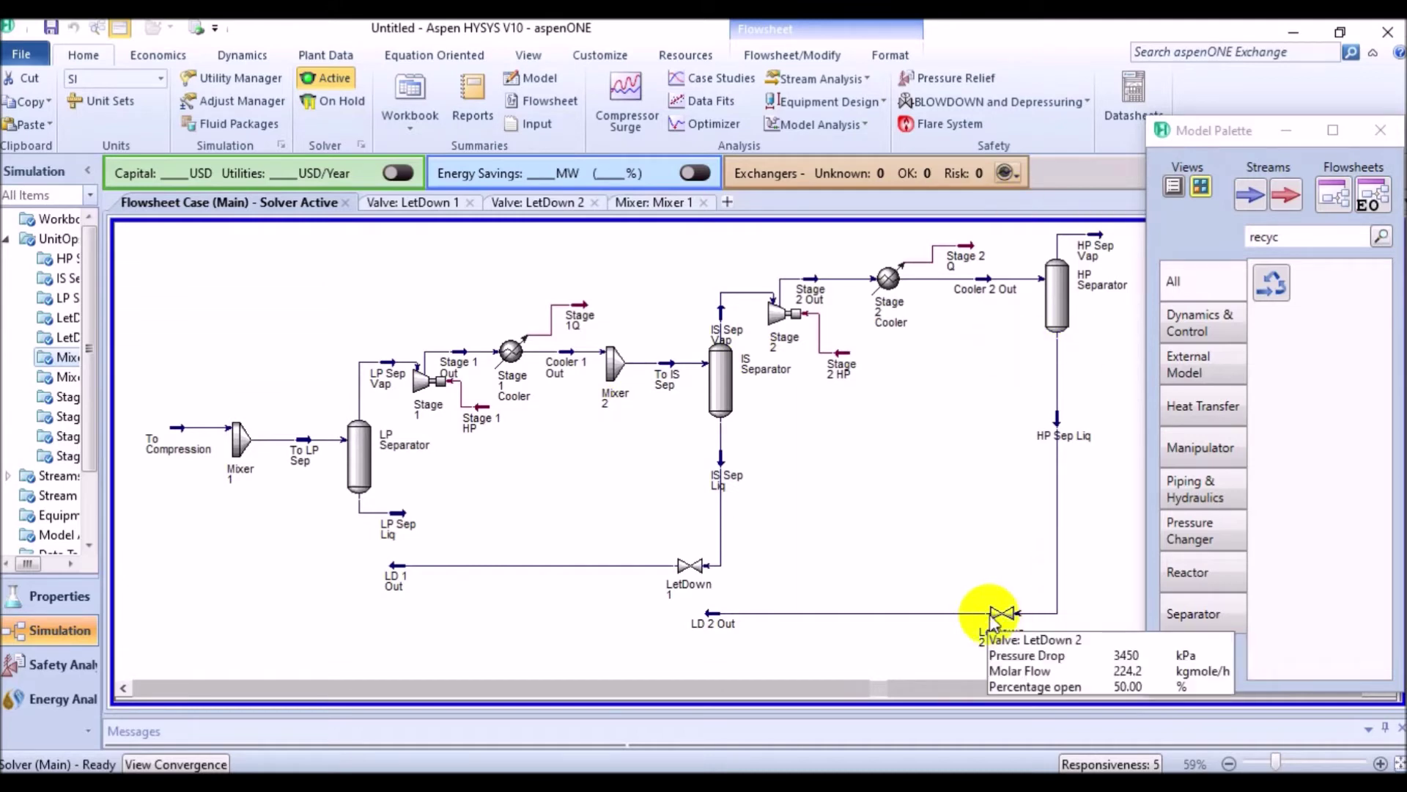
{"action": "mouse_move", "coordinate": [714, 620]}
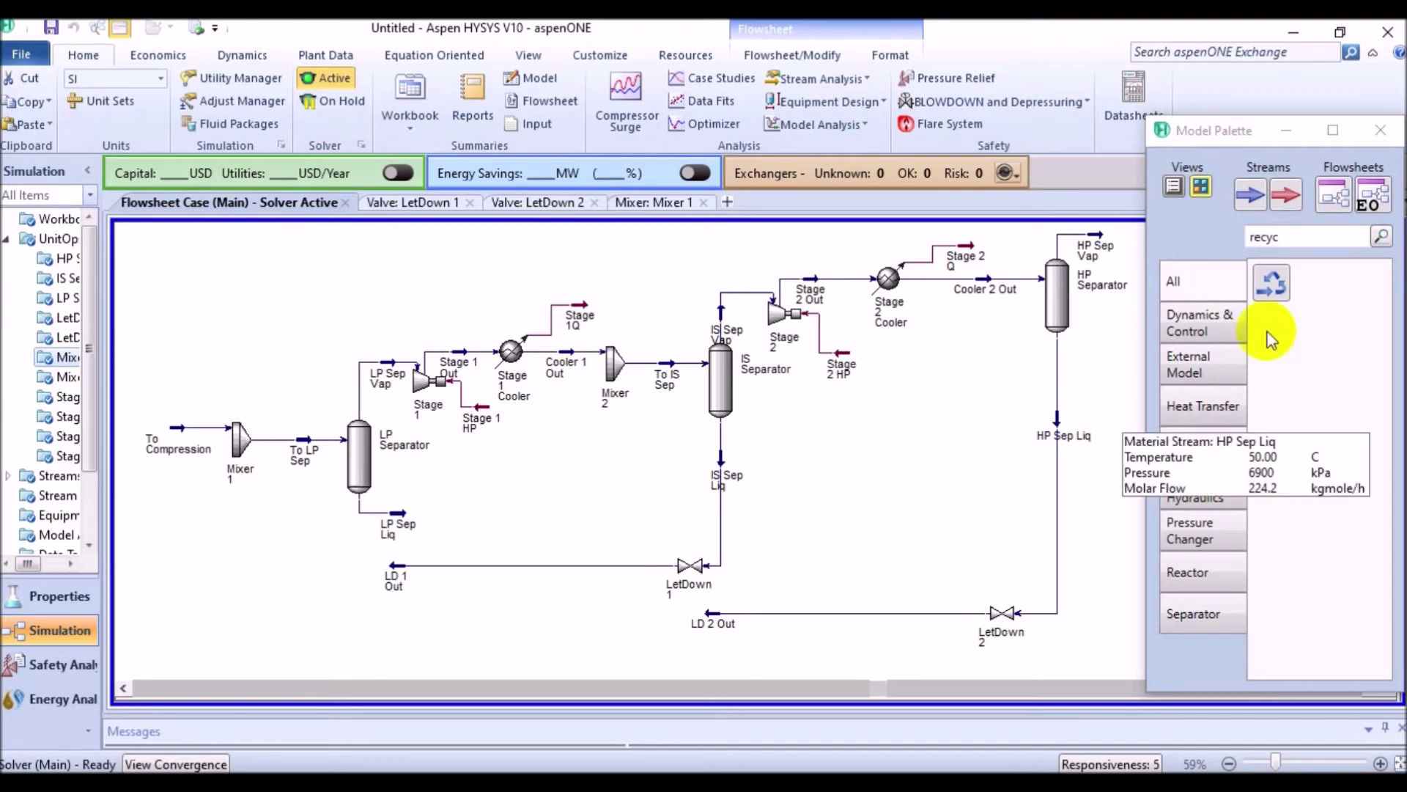
{"action": "double_click", "coordinate": [1270, 284]}
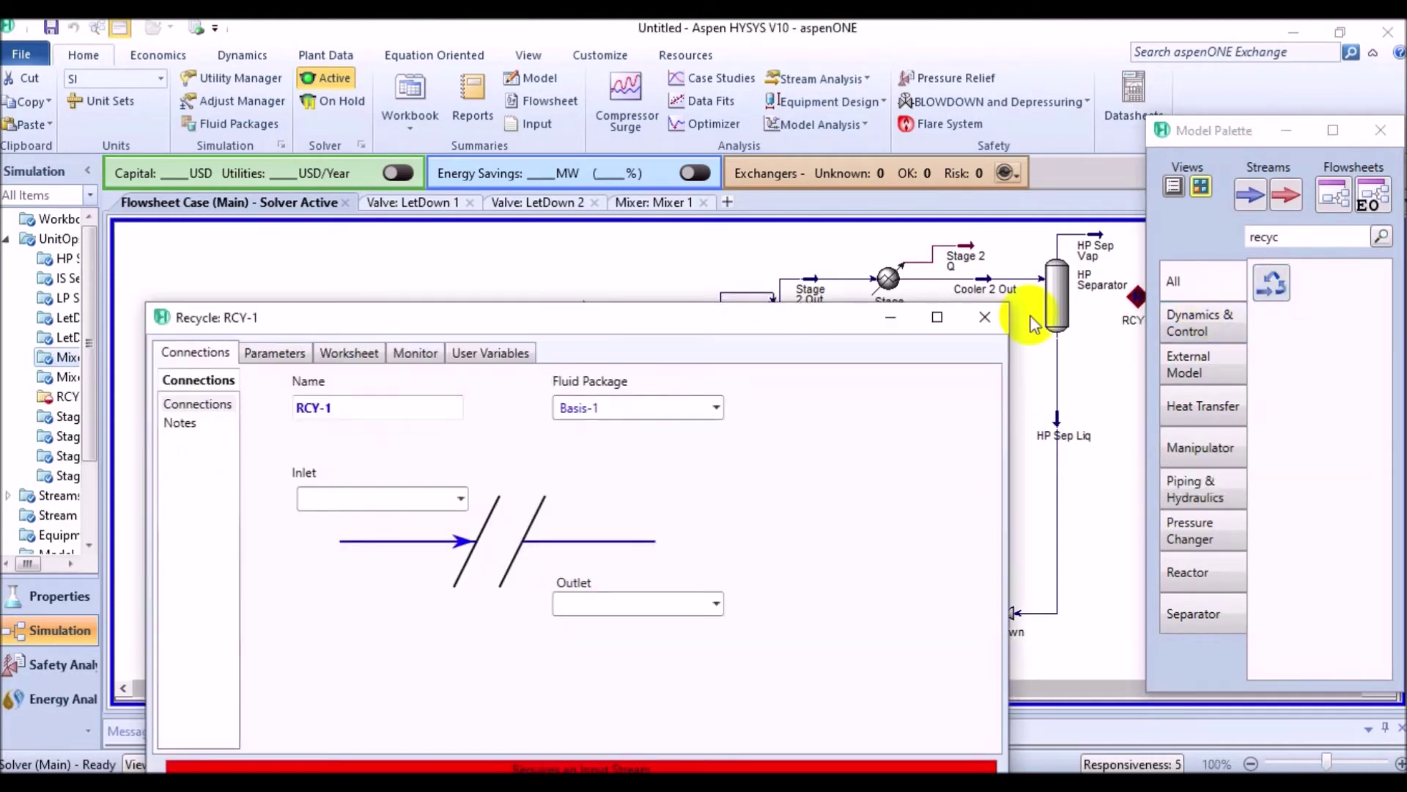
Place RCY-1 at the end of the LD 1 Out stream and open its properties.
{"action": "left_click", "coordinate": [984, 317]}
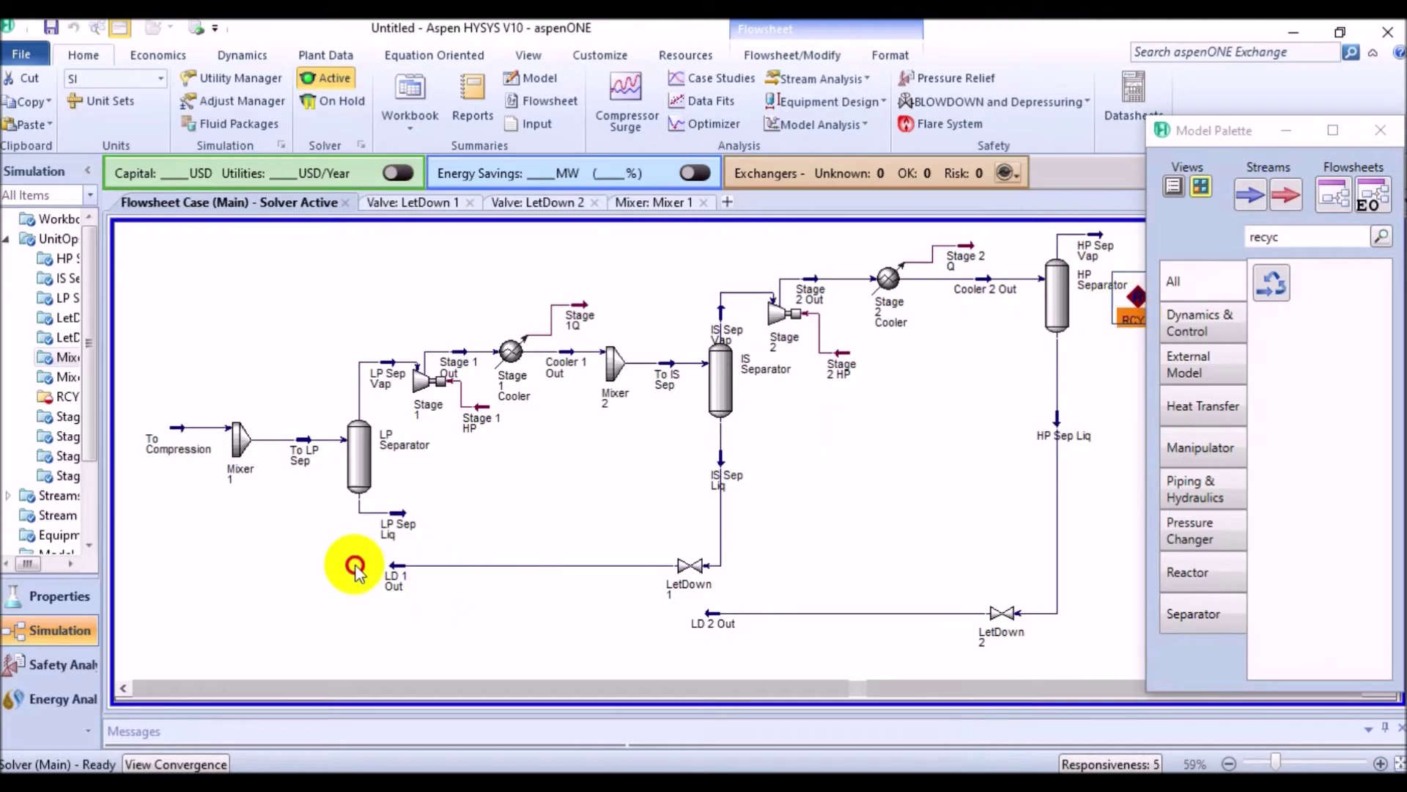
{"action": "left_click_drag", "start_coordinate": [351, 568], "coordinate": [354, 573]}
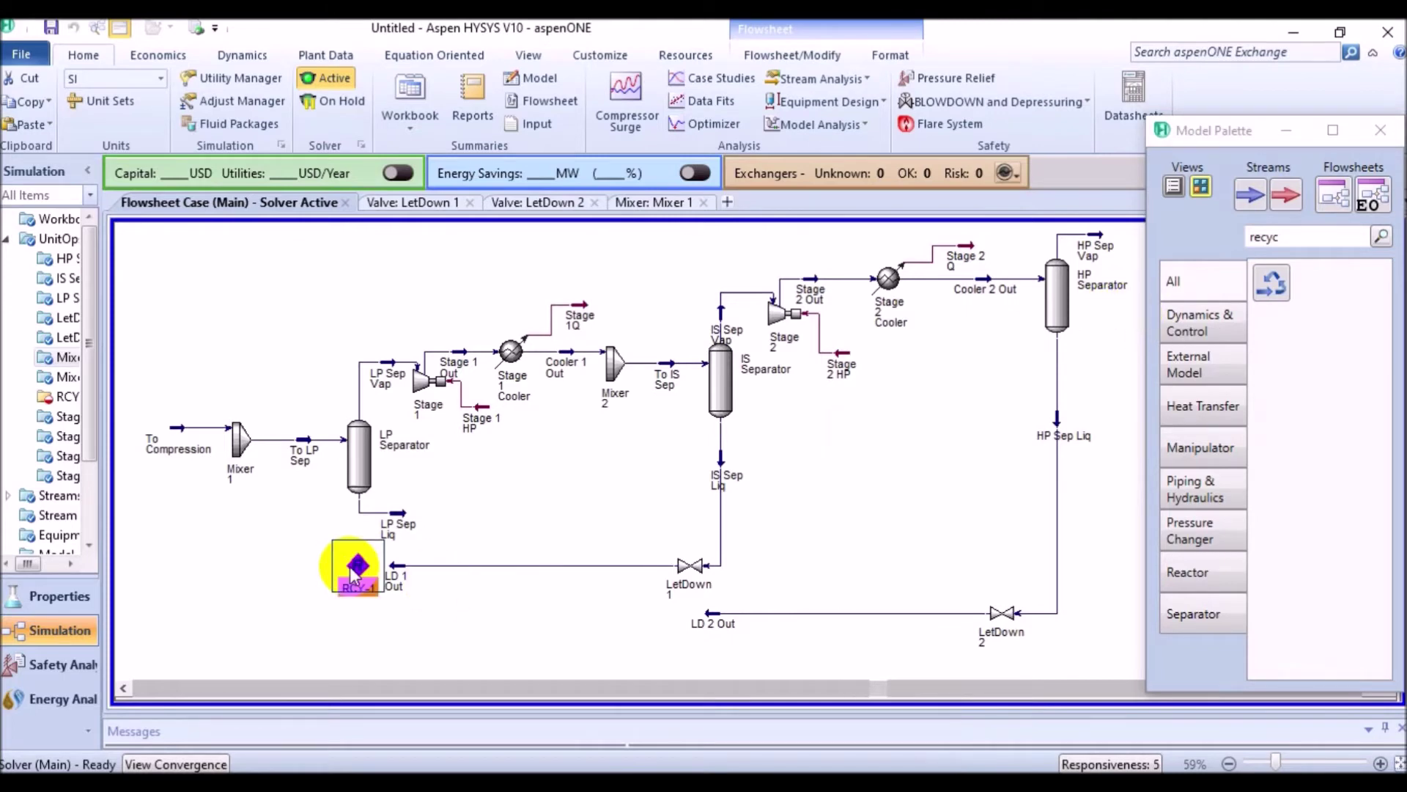
{"action": "double_click", "coordinate": [355, 570]}
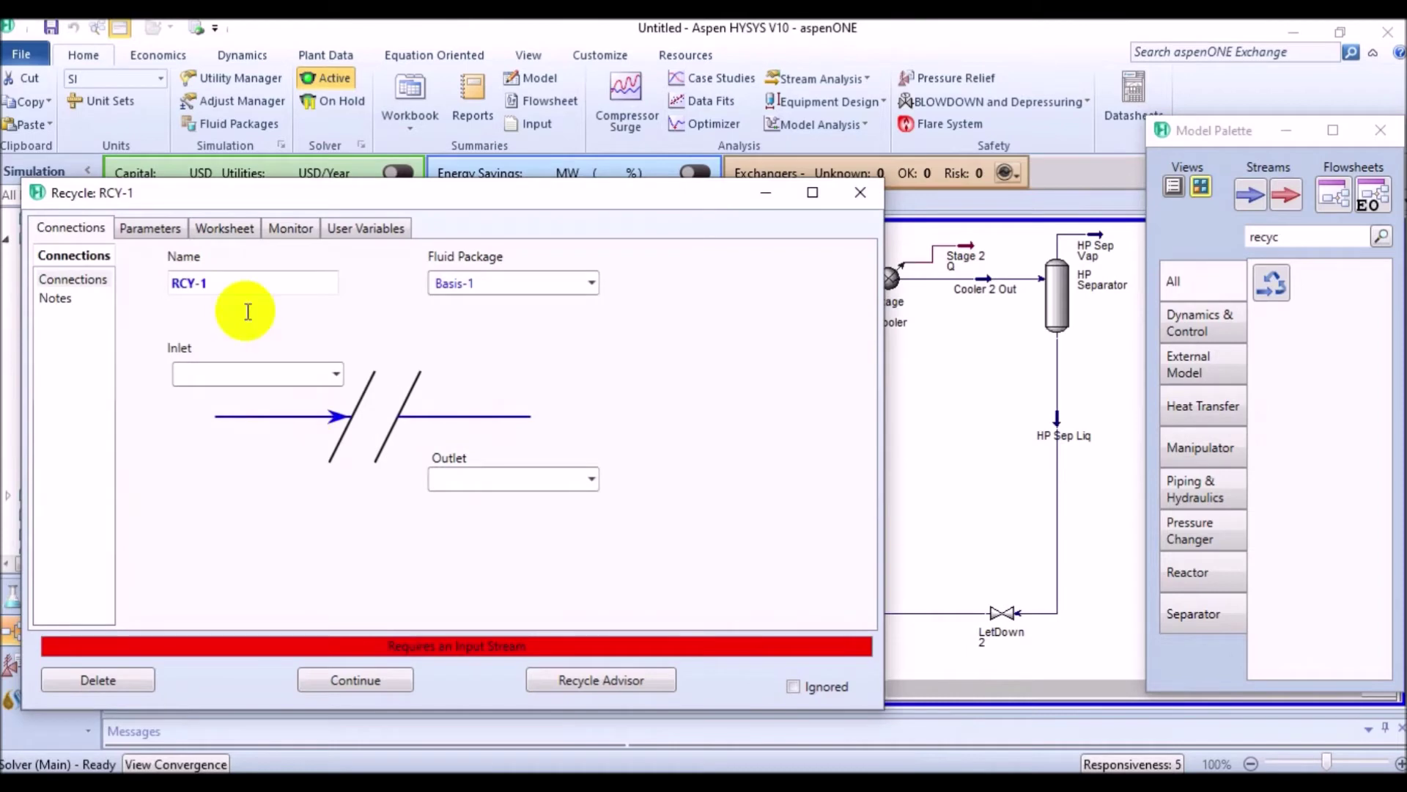
{"action": "left_click", "coordinate": [226, 282]}
{"action": "left_click_drag", "start_coordinate": [169, 284], "coordinate": [180, 286]}
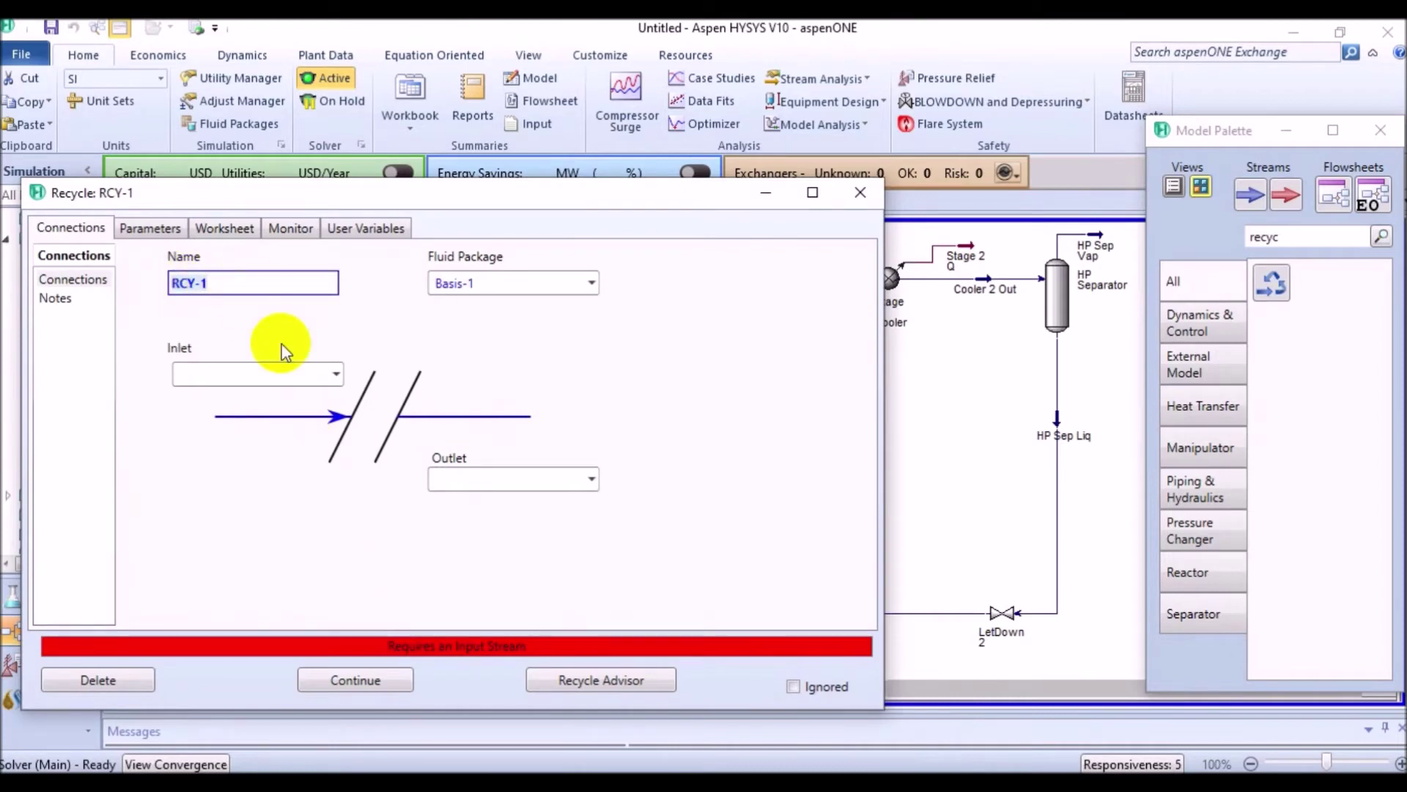
Connect RCY-1 with LD 1 Out as inlet and a new RCY 1 Out outlet stream.
{"action": "left_click", "coordinate": [335, 374]}
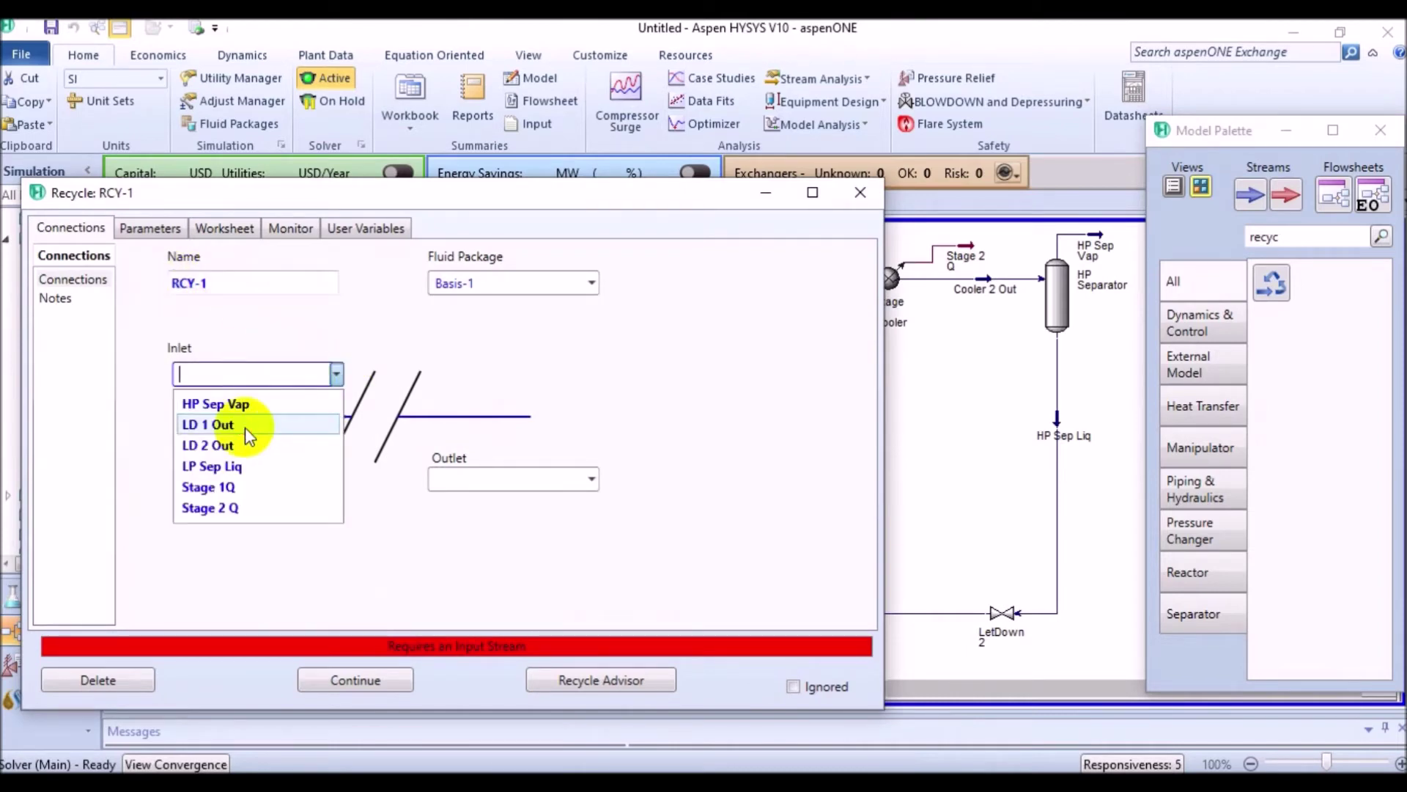
{"action": "left_click", "coordinate": [245, 425]}
{"action": "left_click", "coordinate": [496, 484]}
{"action": "type", "text": "R"}
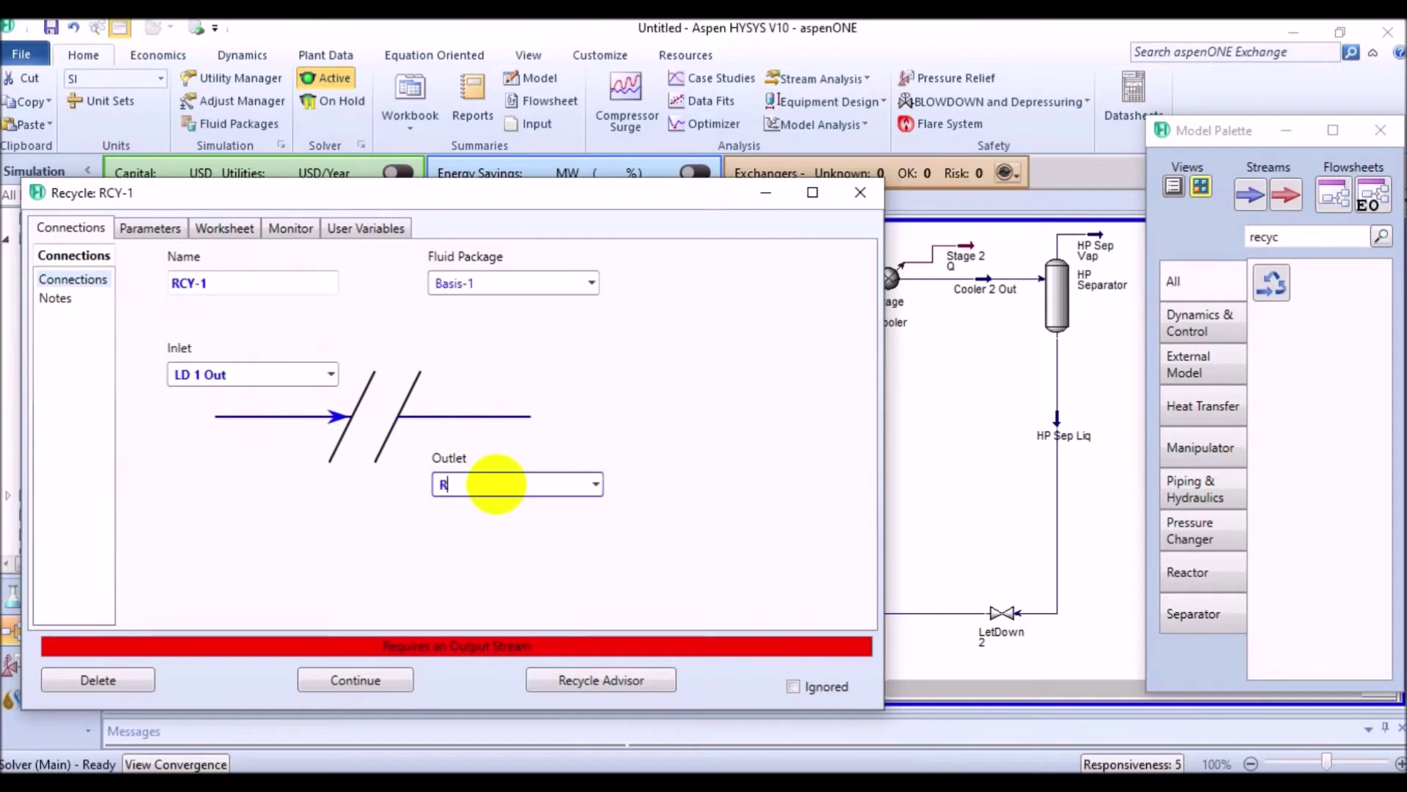
{"action": "type", "text": "CY 1 Out"}
{"action": "key", "text": "Return"}
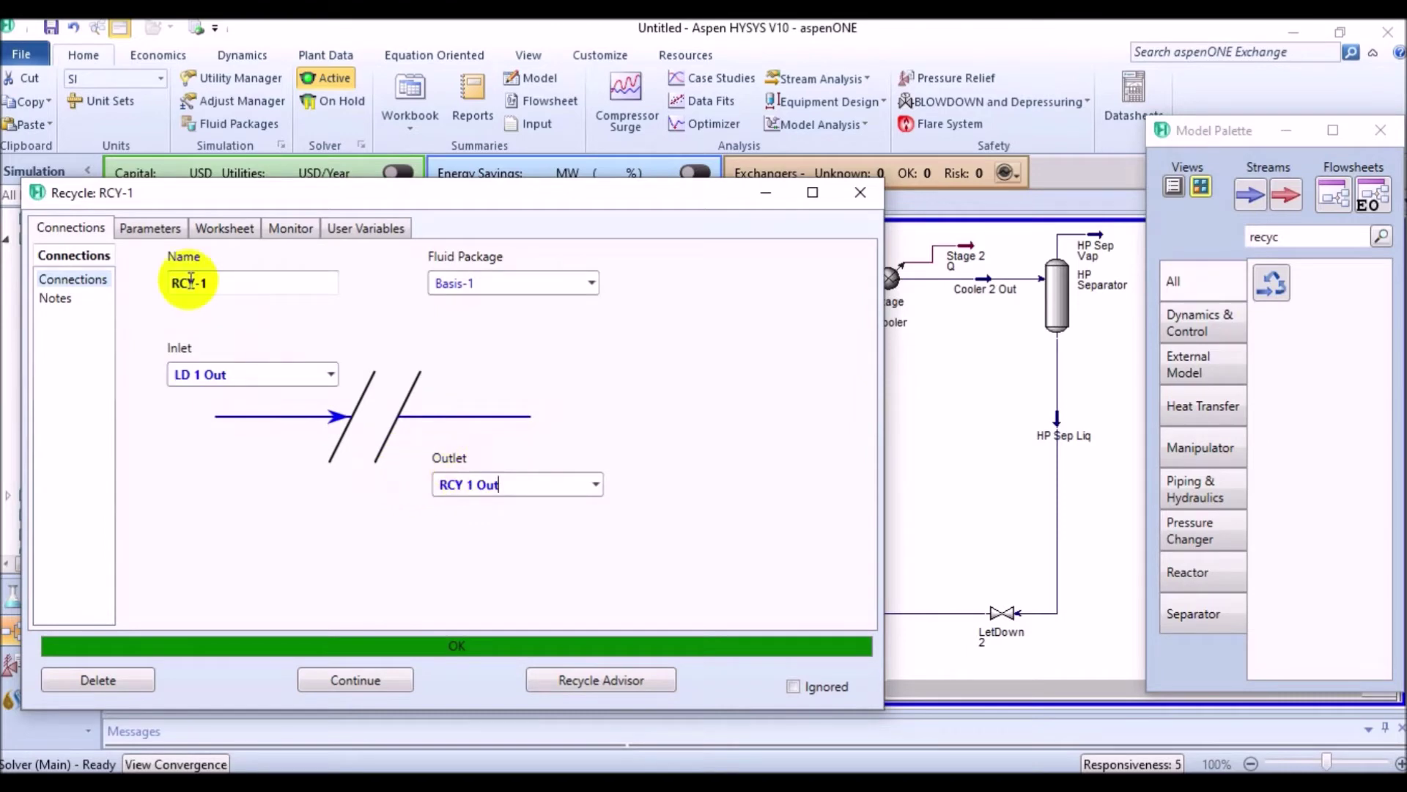
{"action": "left_click", "coordinate": [202, 238]}
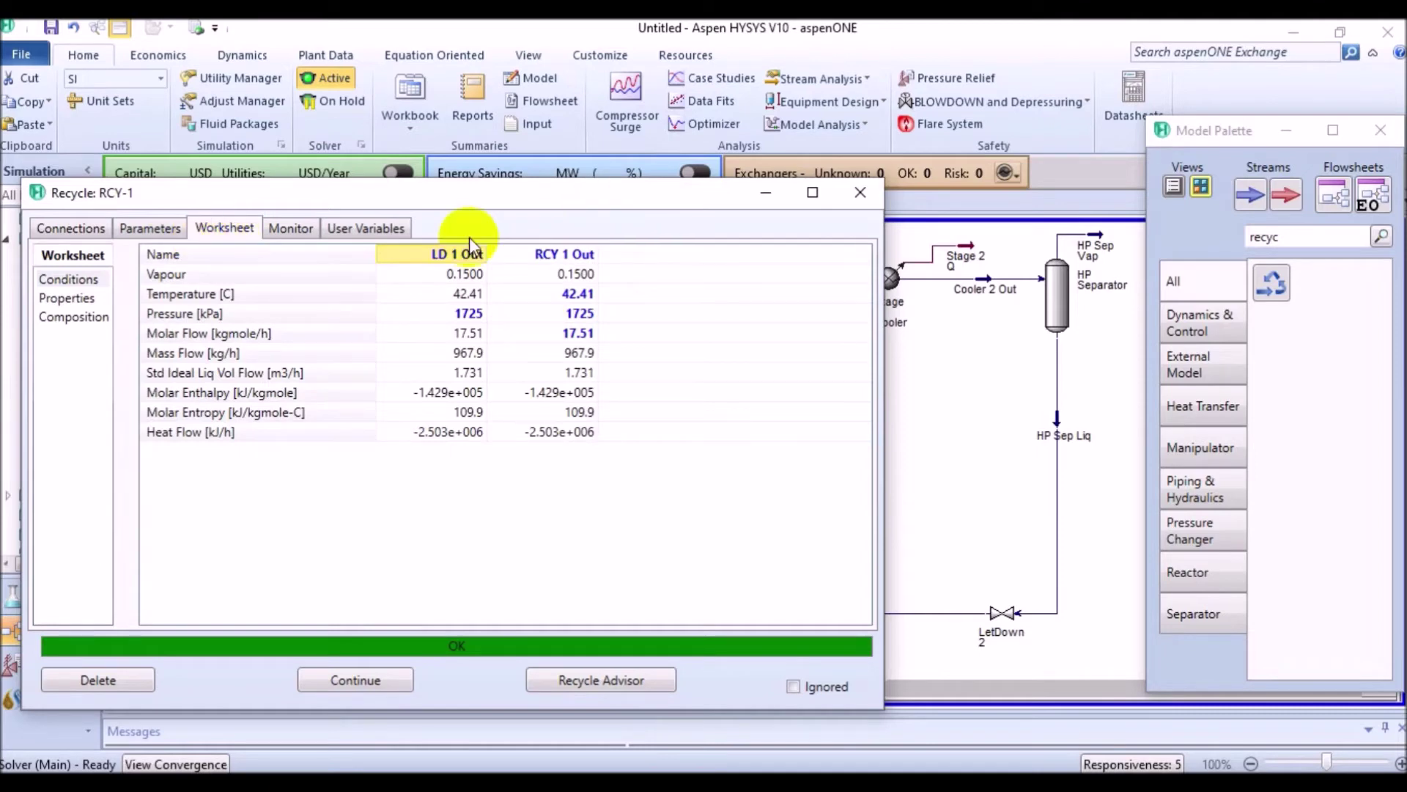
{"action": "left_click", "coordinate": [213, 334]}
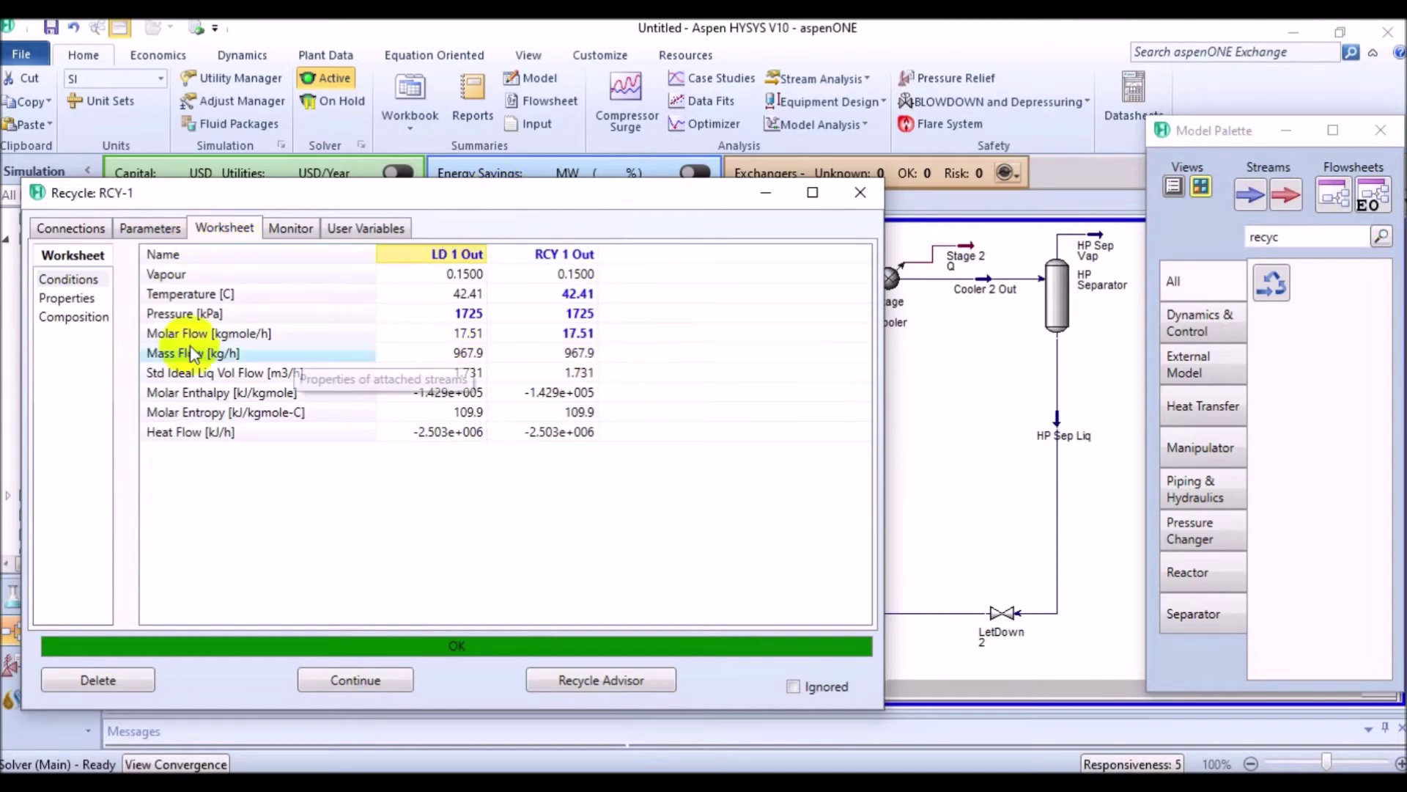
{"action": "left_click", "coordinate": [82, 227]}
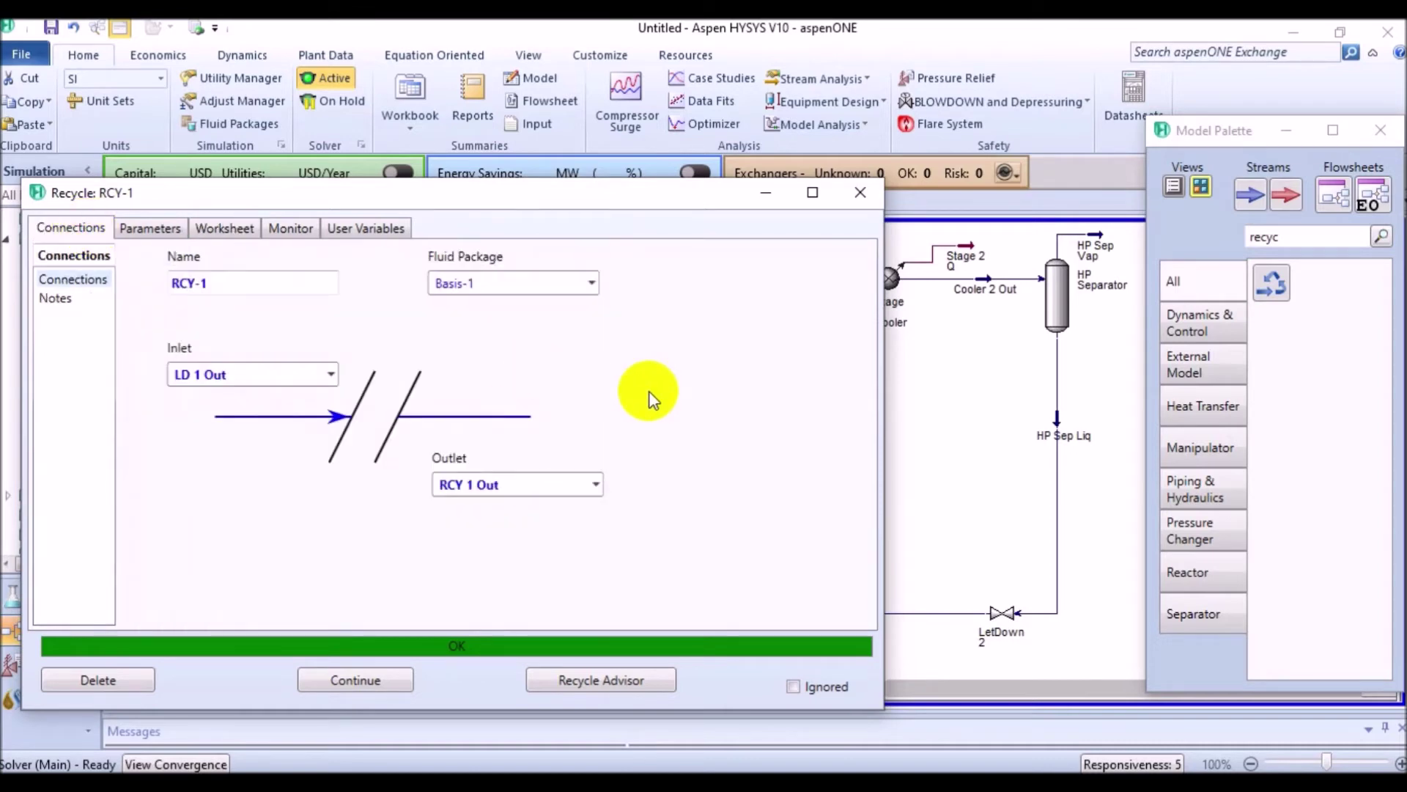
{"action": "left_click_drag", "start_coordinate": [519, 194], "coordinate": [705, 176]}
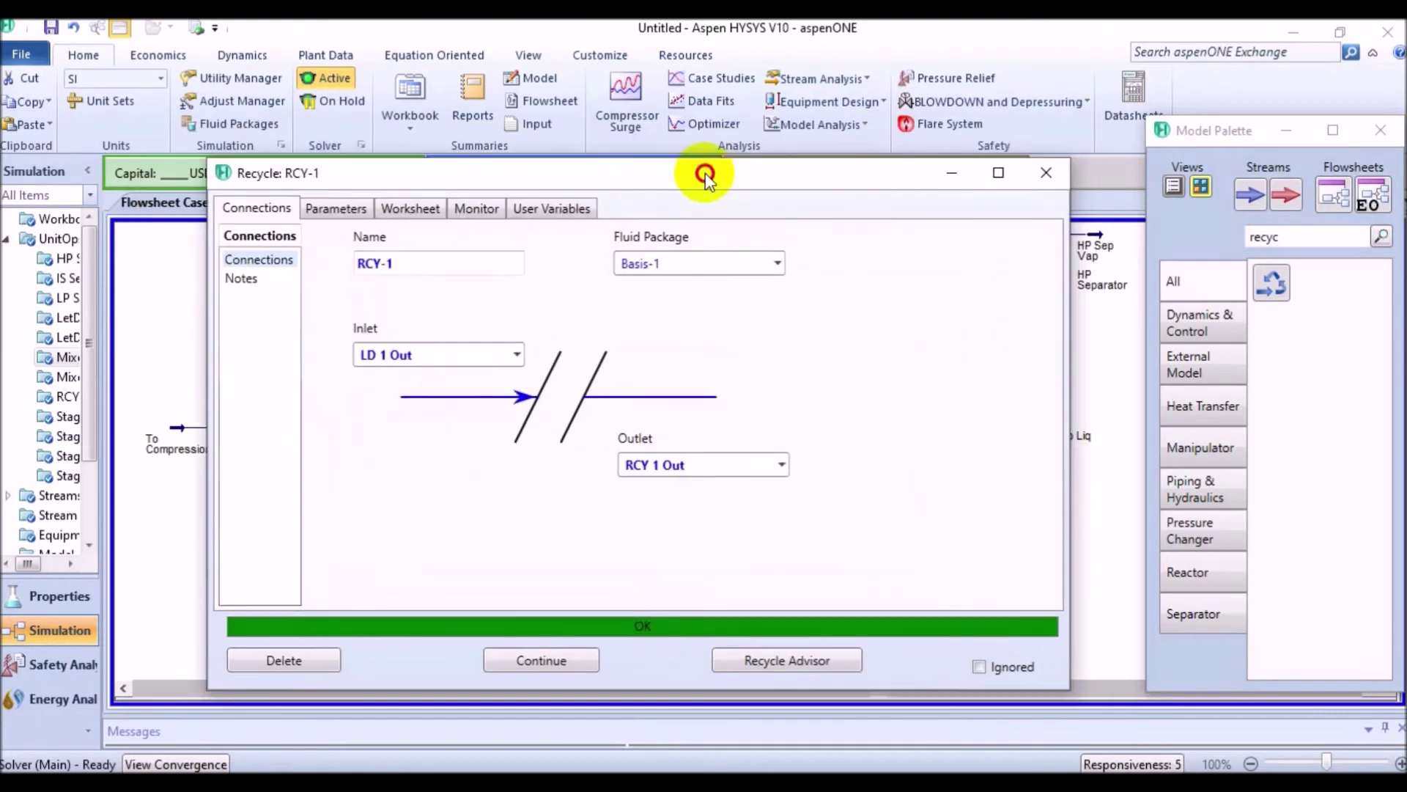
{"action": "left_click", "coordinate": [362, 209]}
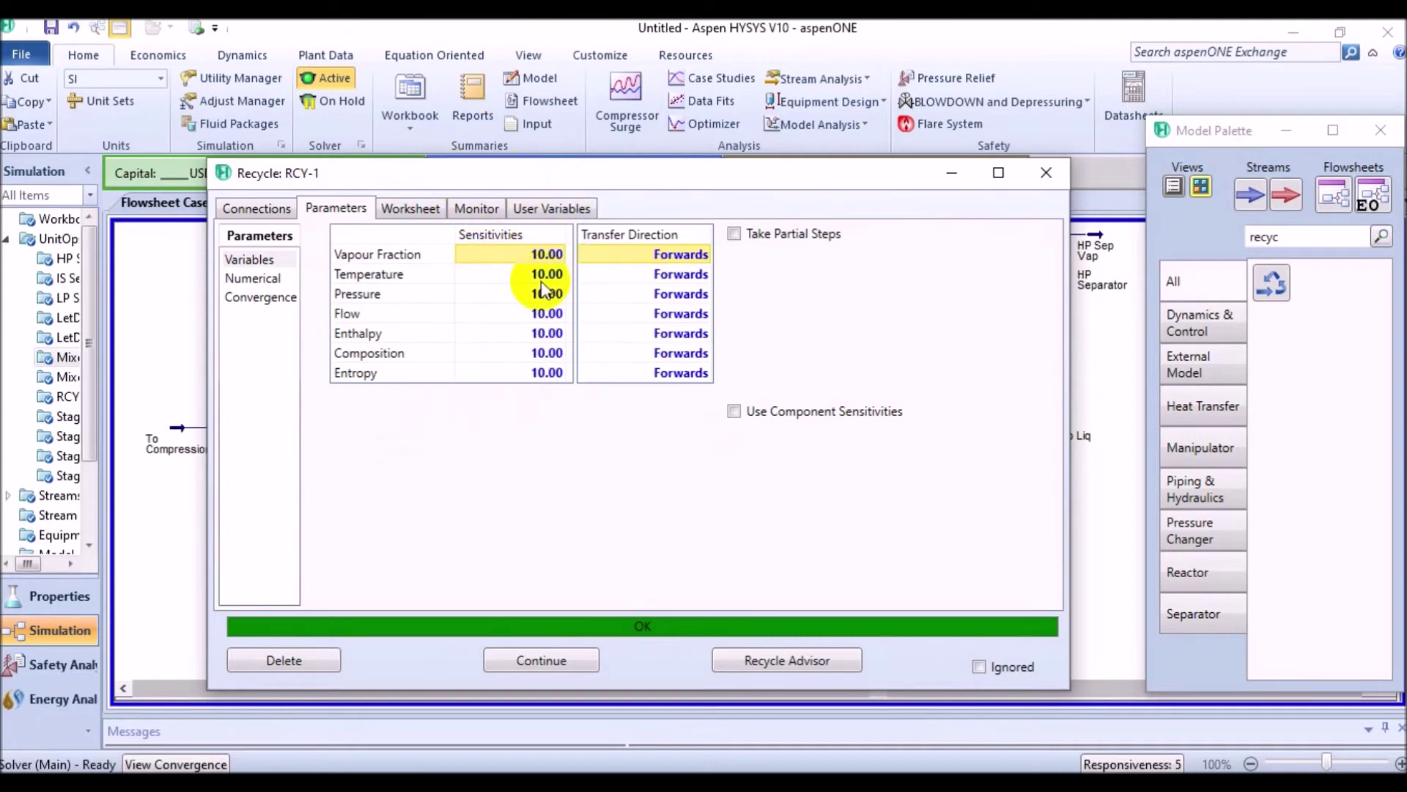
{"action": "left_click", "coordinate": [663, 255]}
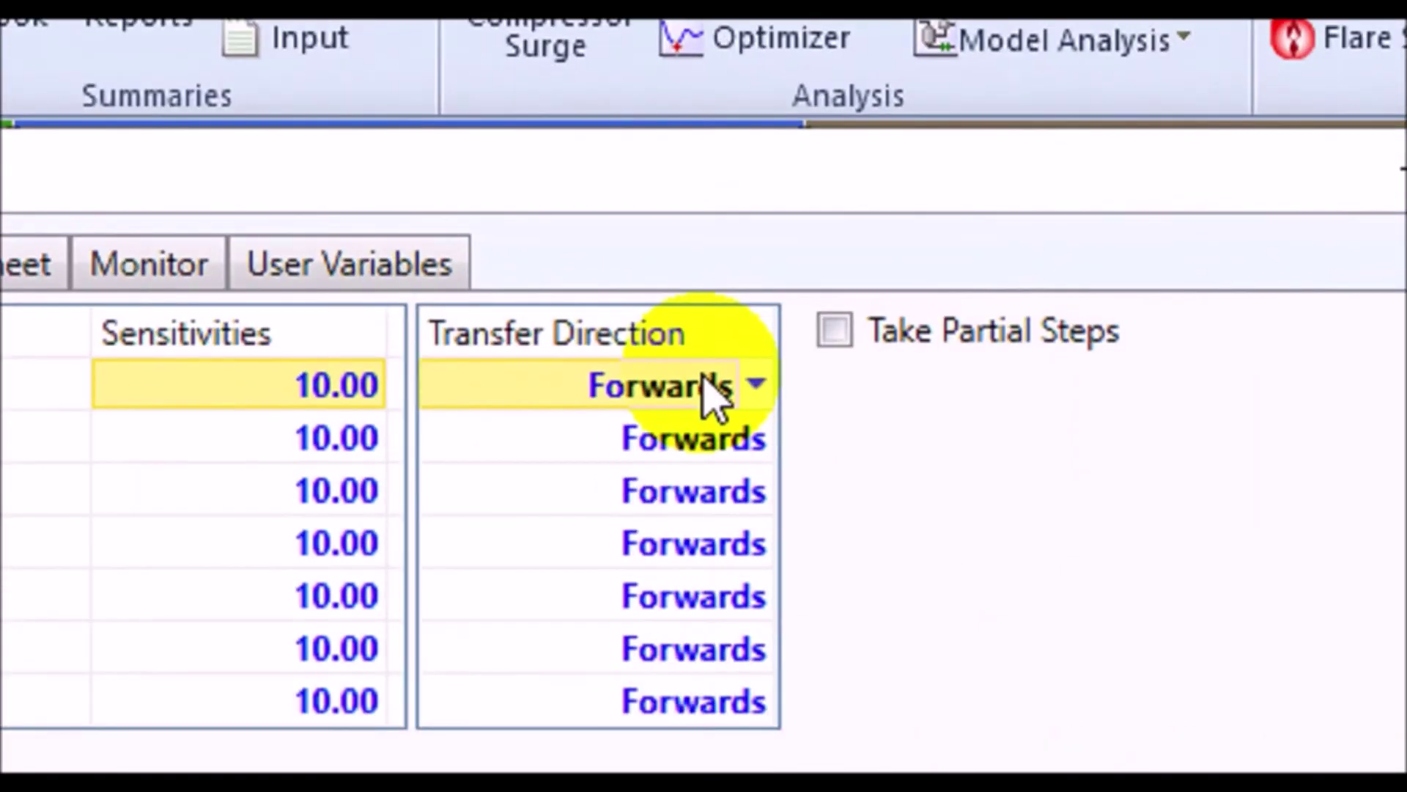
{"action": "left_click", "coordinate": [749, 383]}
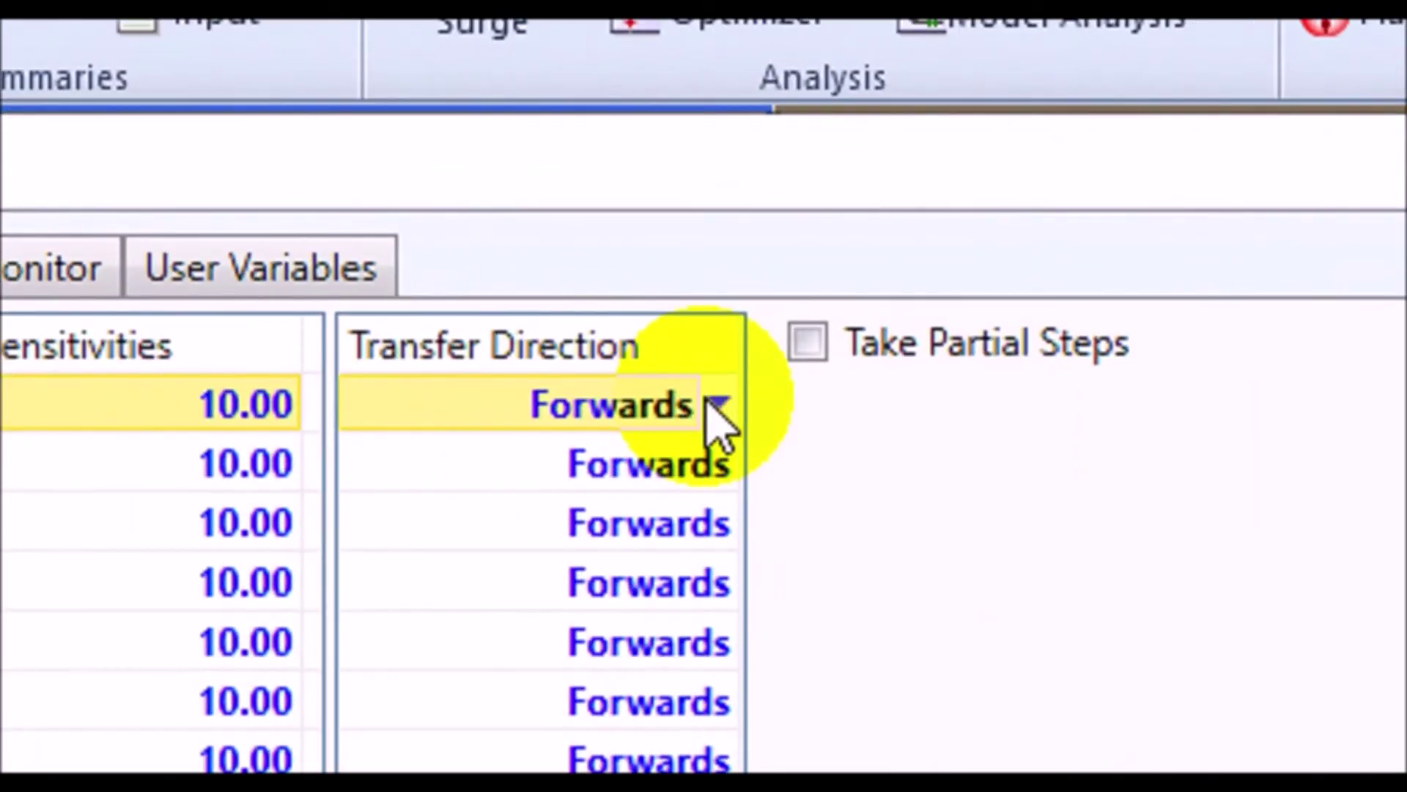
{"action": "left_click", "coordinate": [715, 405]}
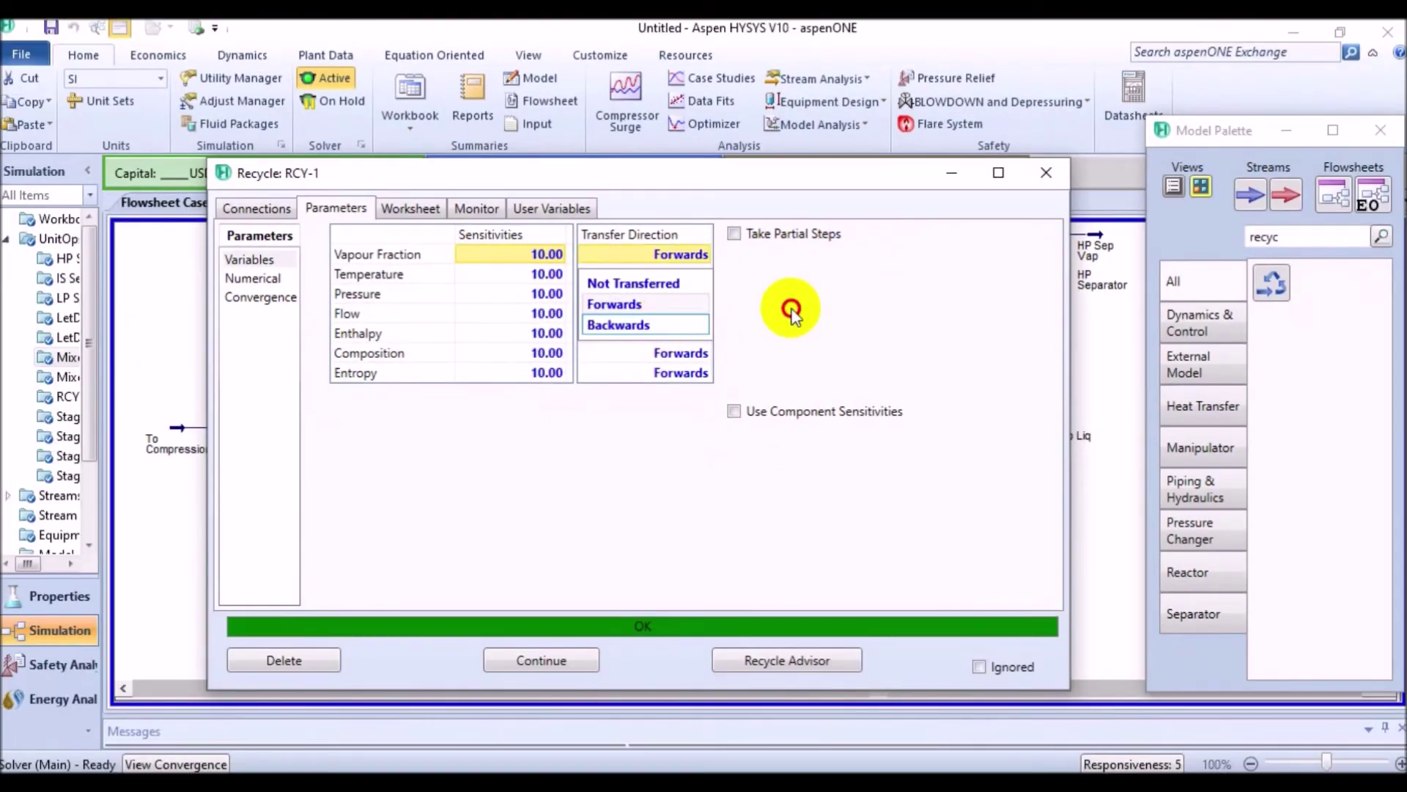
{"action": "left_click", "coordinate": [791, 312]}
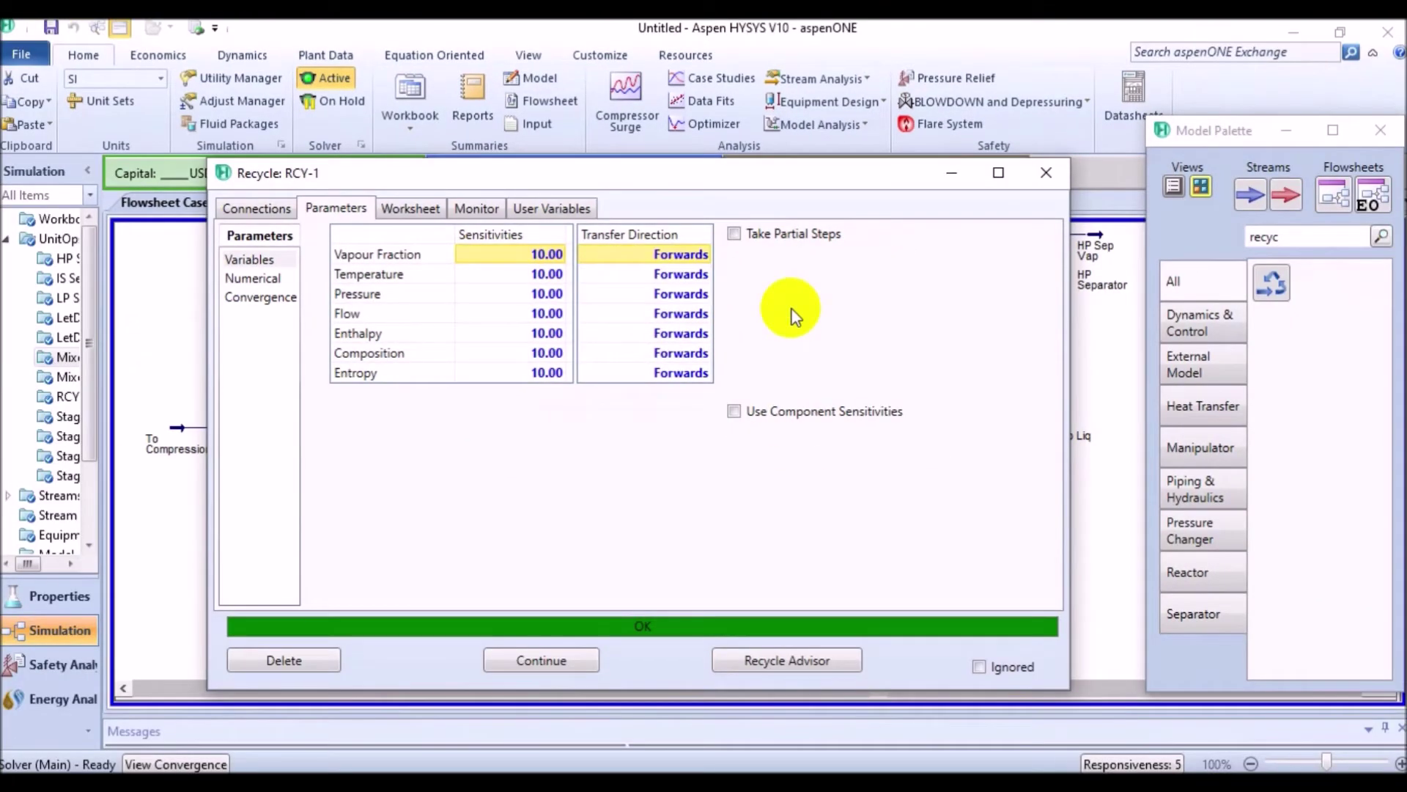
{"action": "left_click", "coordinate": [636, 258]}
{"action": "left_click", "coordinate": [762, 318]}
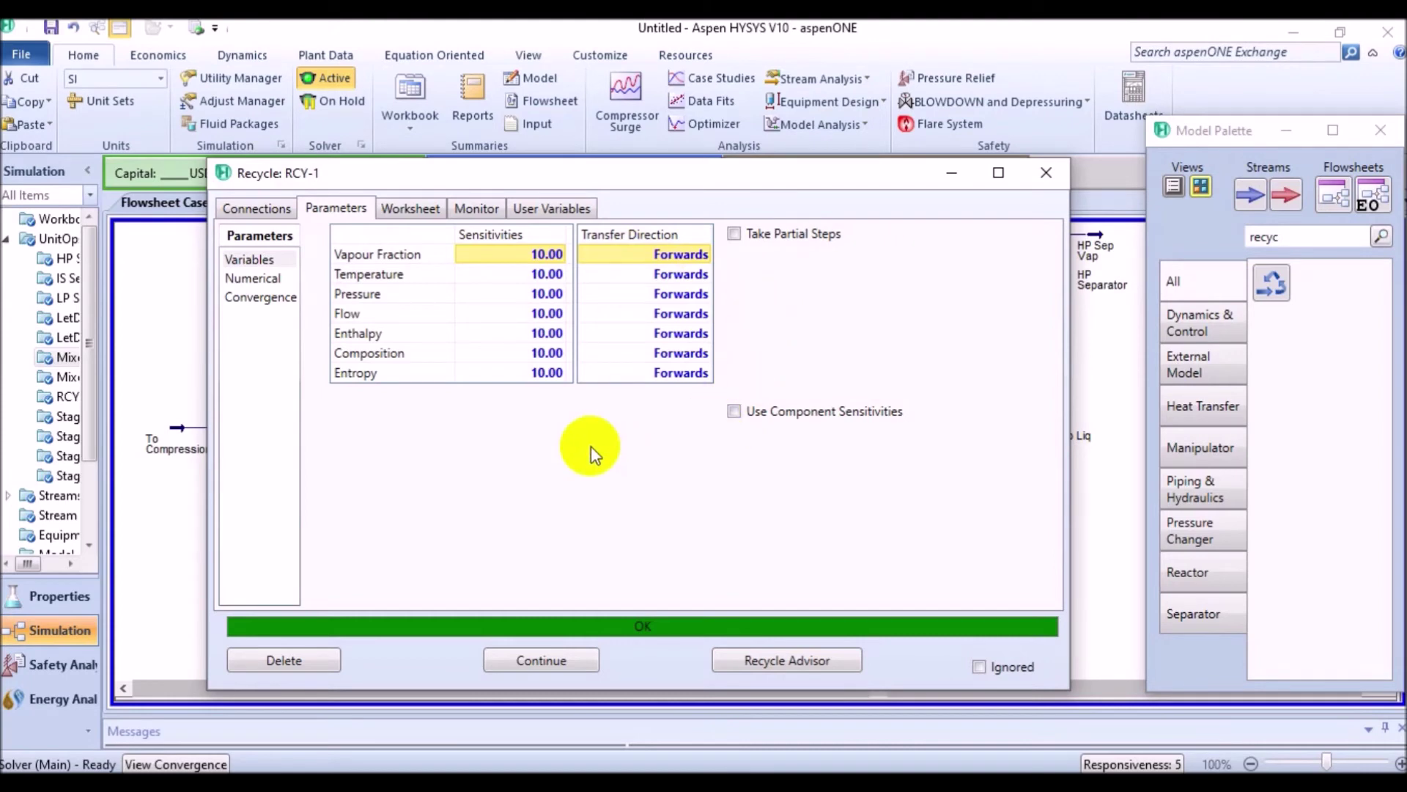
Show RCY-1's Numerical parameters, trying Simultaneous mode before keeping Nested.
{"action": "left_click", "coordinate": [273, 280]}
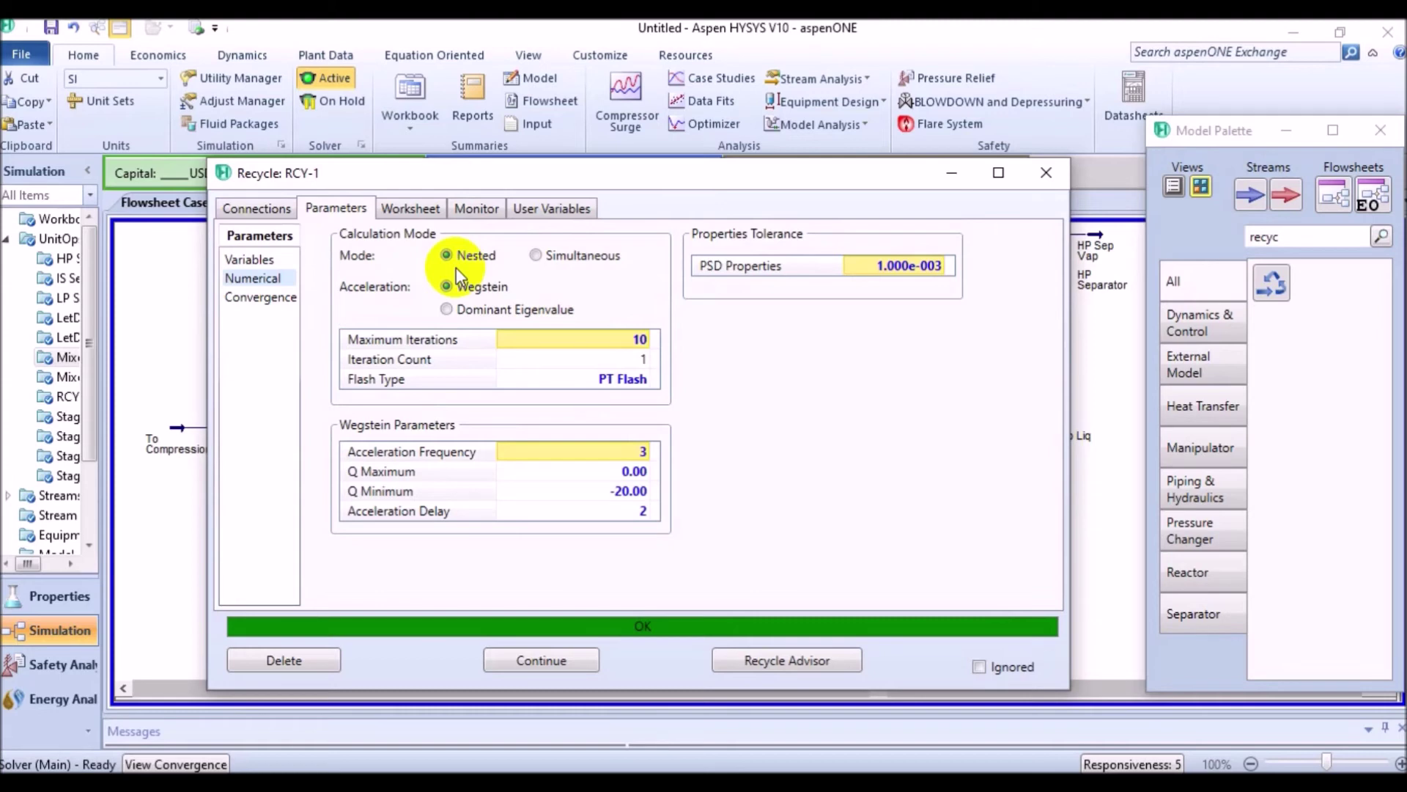
{"action": "left_click", "coordinate": [542, 255]}
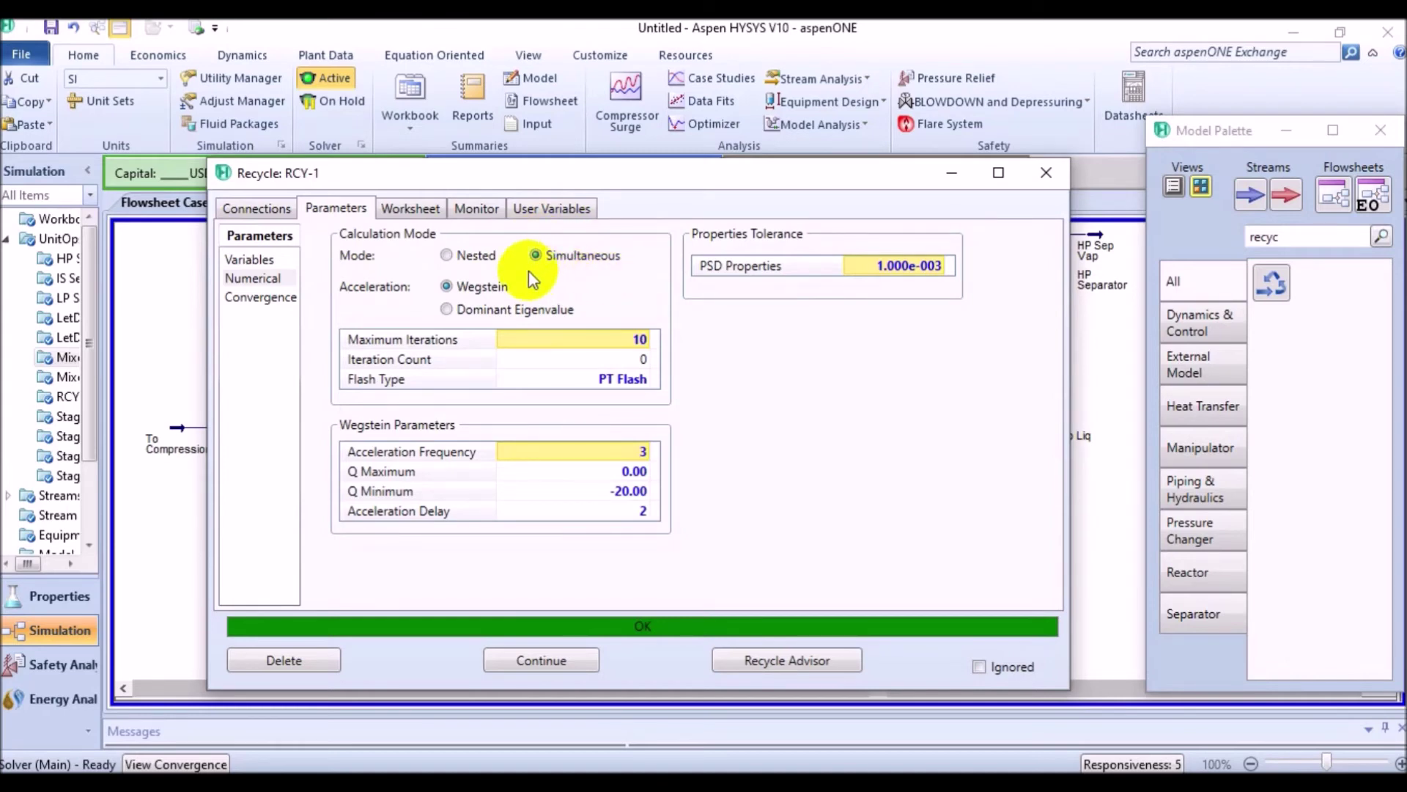
{"action": "left_click", "coordinate": [456, 256]}
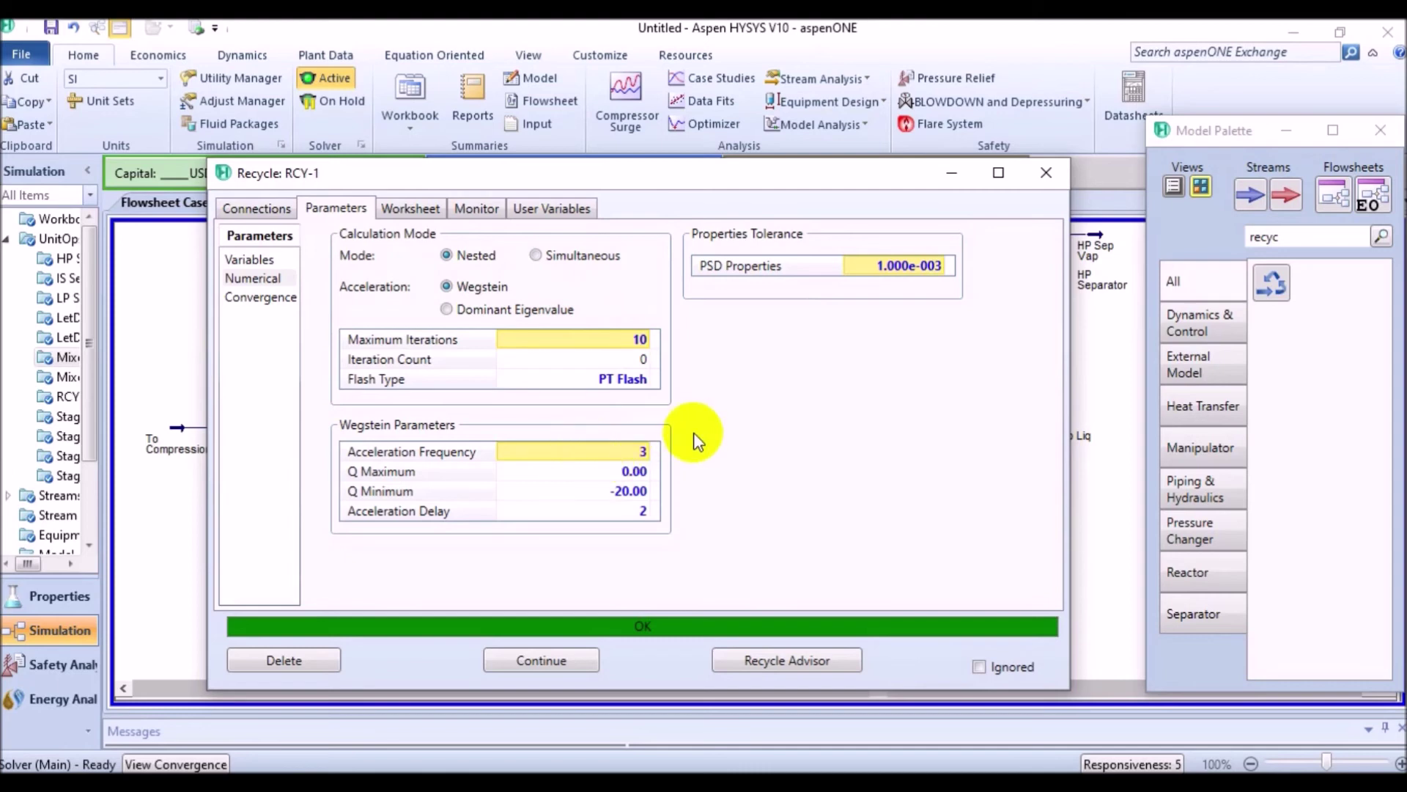
On RCY-1's Monitor tab, tick then untick View for Vapour Fraction, Temperature, Pressure and Molar Flow.
{"action": "left_click", "coordinate": [480, 210]}
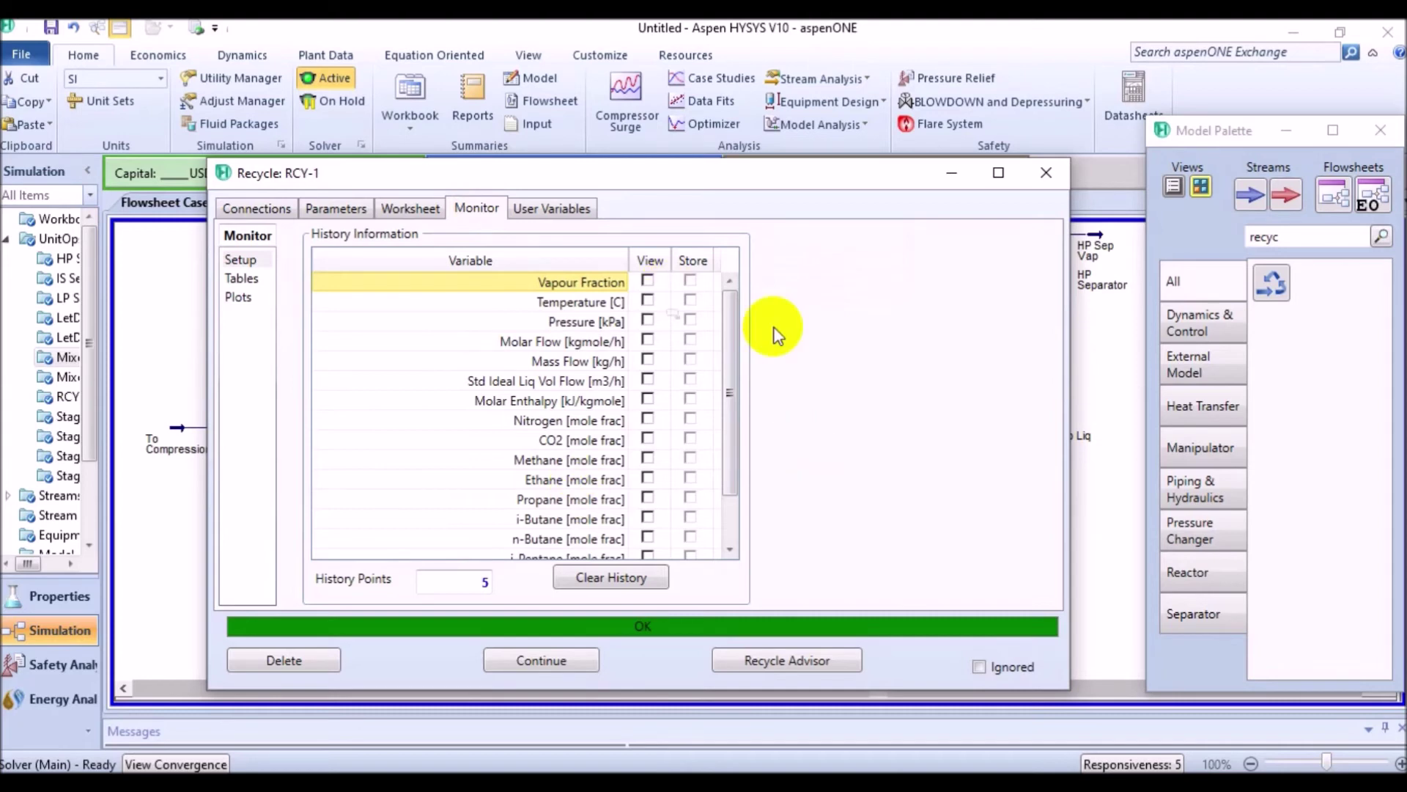
{"action": "mouse_move", "coordinate": [729, 324]}
{"action": "left_mouse_down"}
{"action": "mouse_move", "coordinate": [732, 474]}
{"action": "mouse_move", "coordinate": [733, 318]}
{"action": "left_mouse_up"}
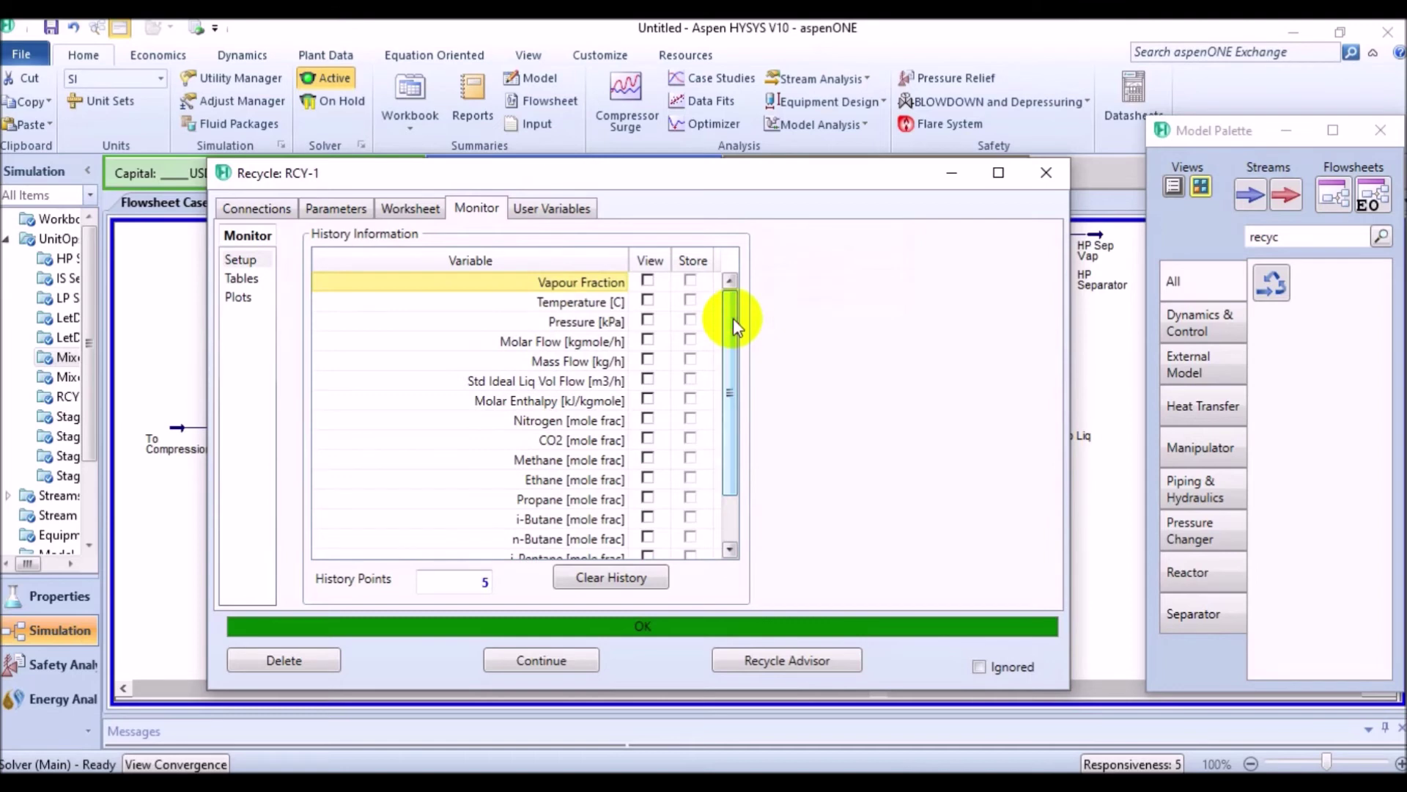
{"action": "left_click", "coordinate": [648, 281]}
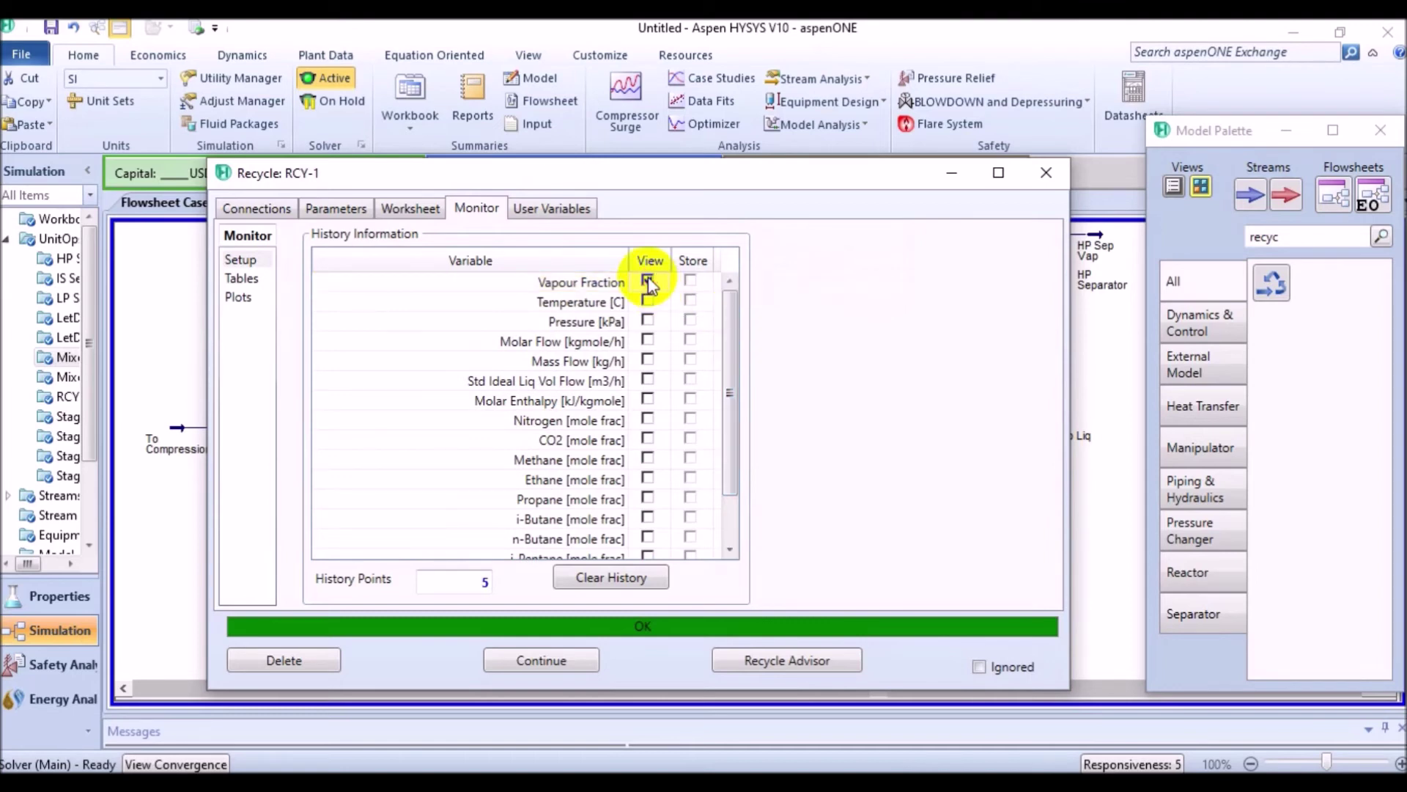
{"action": "left_click", "coordinate": [648, 301]}
{"action": "left_click", "coordinate": [647, 320]}
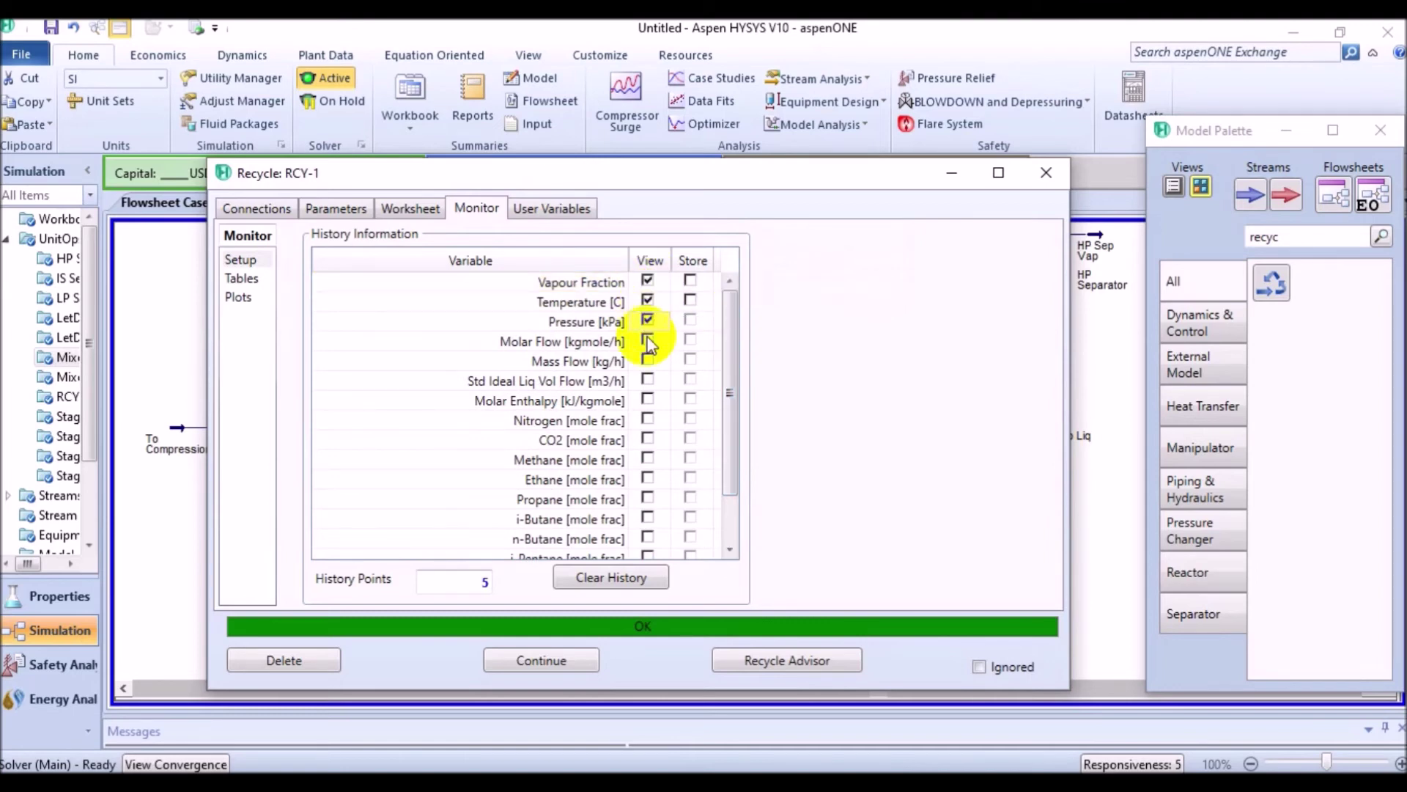
{"action": "left_click", "coordinate": [648, 341]}
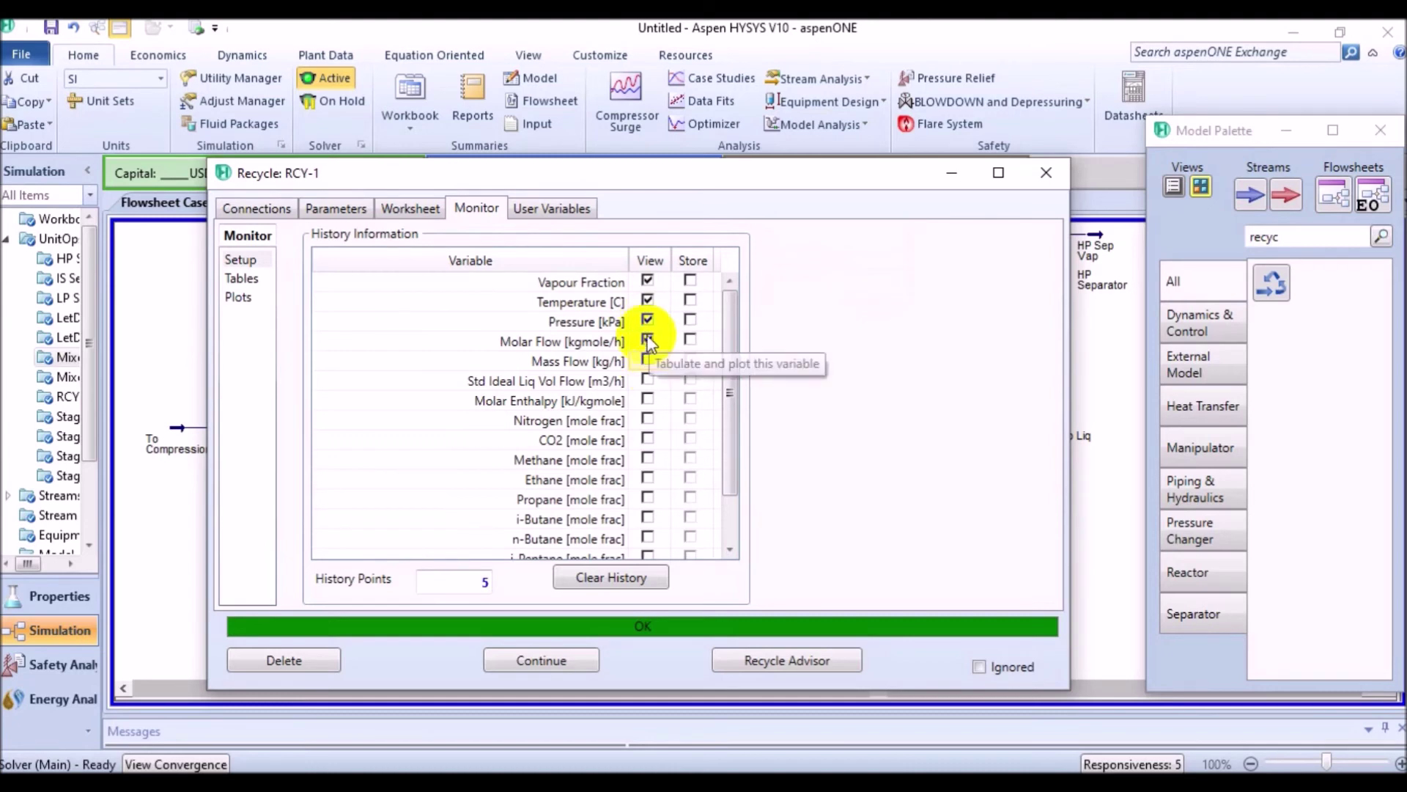
{"action": "left_click", "coordinate": [647, 340]}
{"action": "left_click", "coordinate": [647, 320]}
{"action": "left_click", "coordinate": [647, 301]}
{"action": "left_click", "coordinate": [647, 279]}
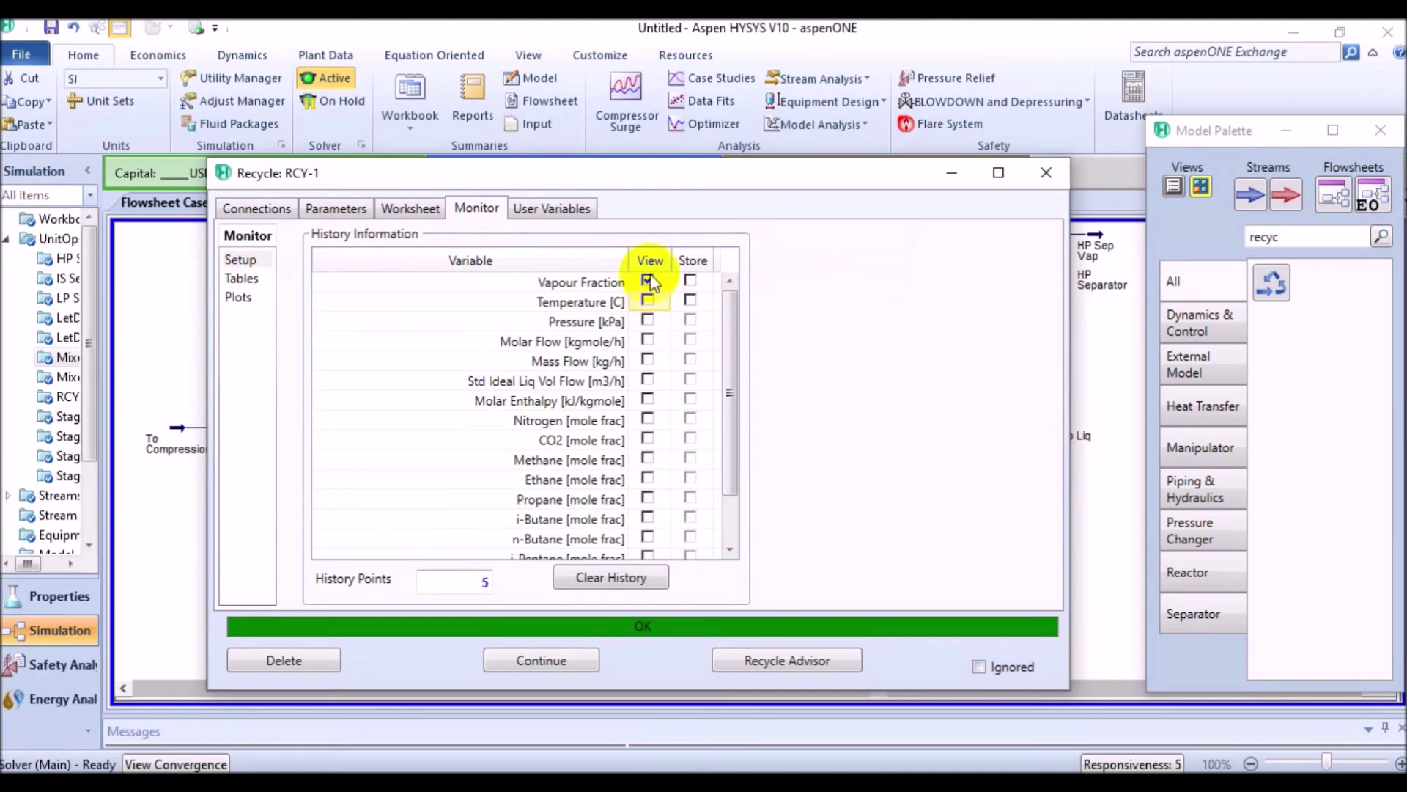
{"action": "left_click", "coordinate": [424, 213]}
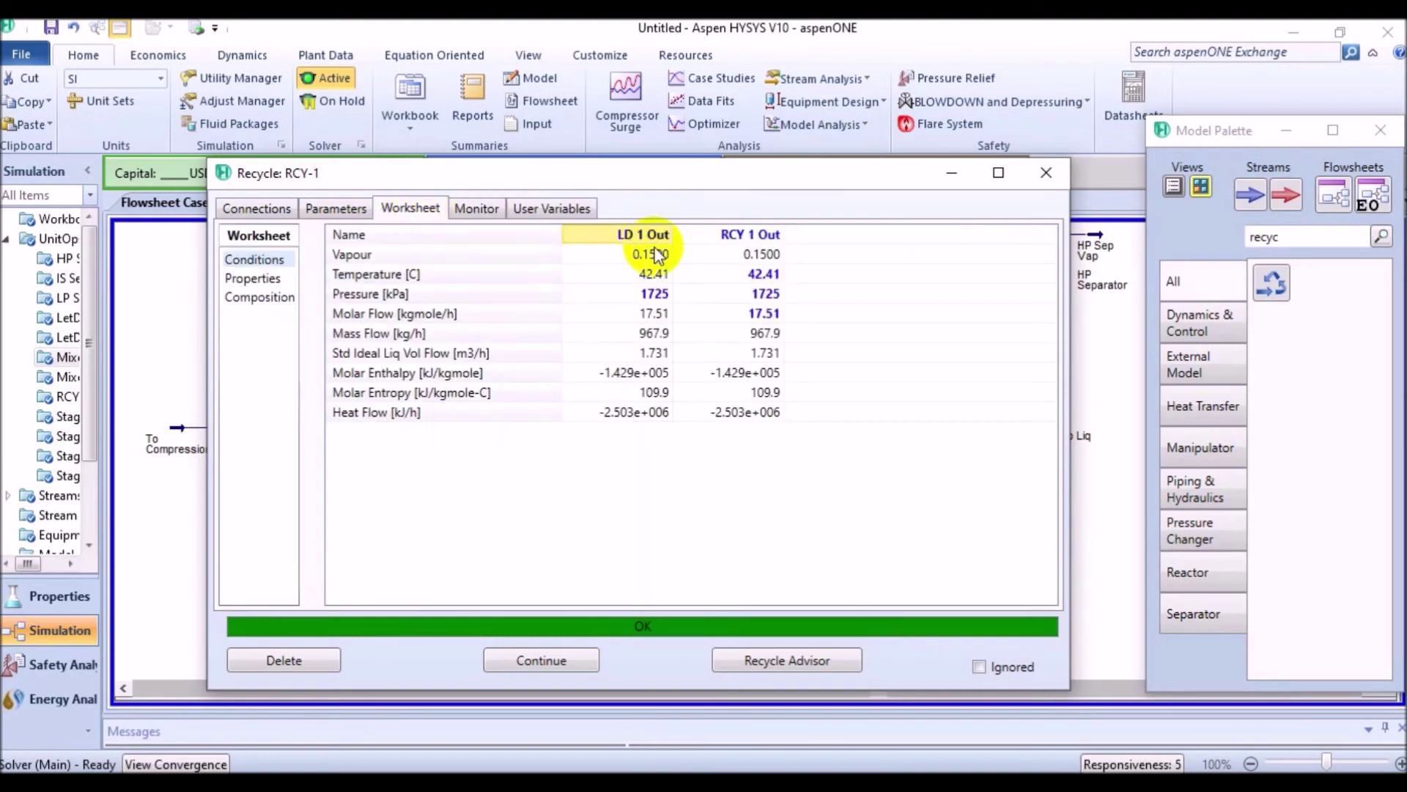
Compare LD 1 Out and RCY 1 Out (42.41 °C, 1725 kPa), then close RCY-1.
{"action": "left_click", "coordinate": [727, 234]}
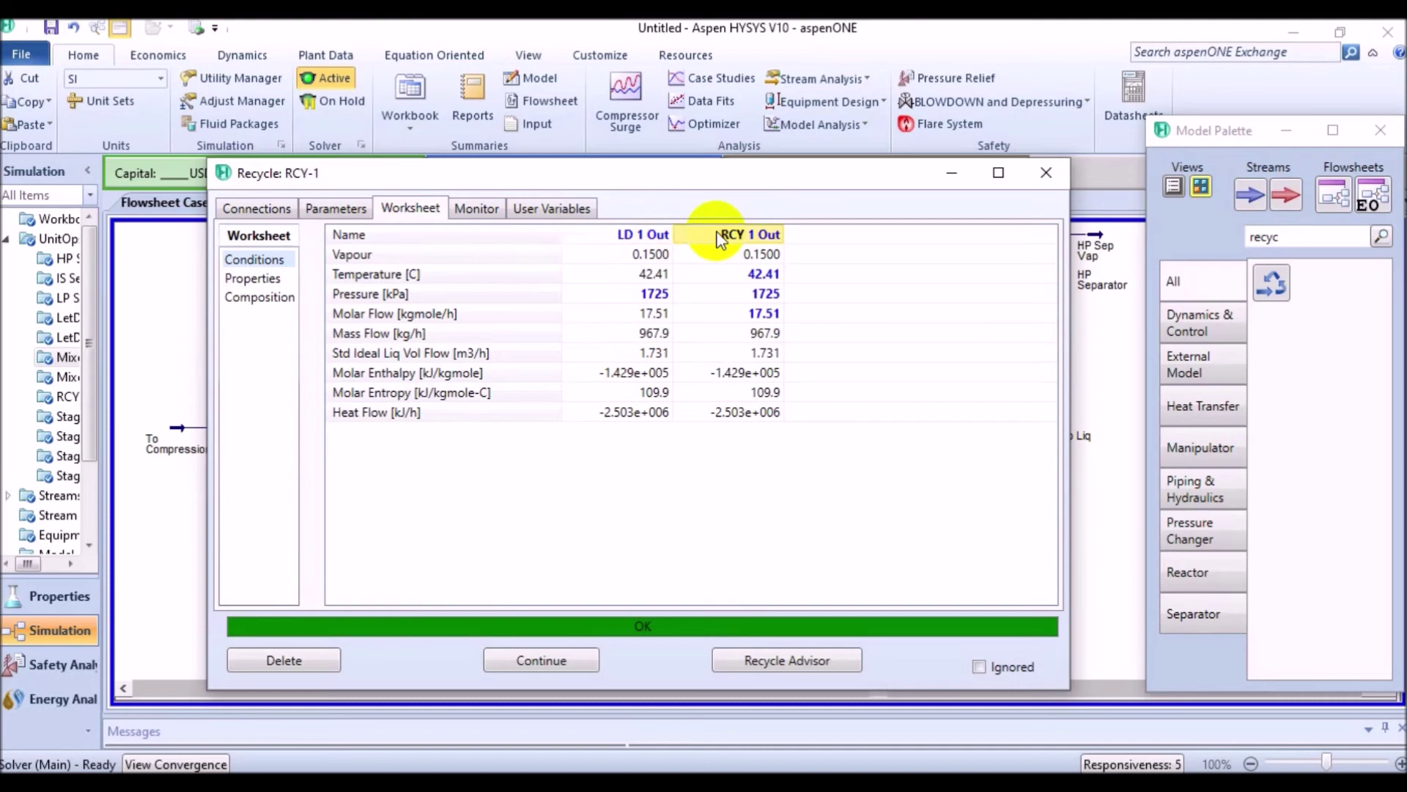
{"action": "left_click", "coordinate": [650, 293]}
{"action": "left_click", "coordinate": [741, 293]}
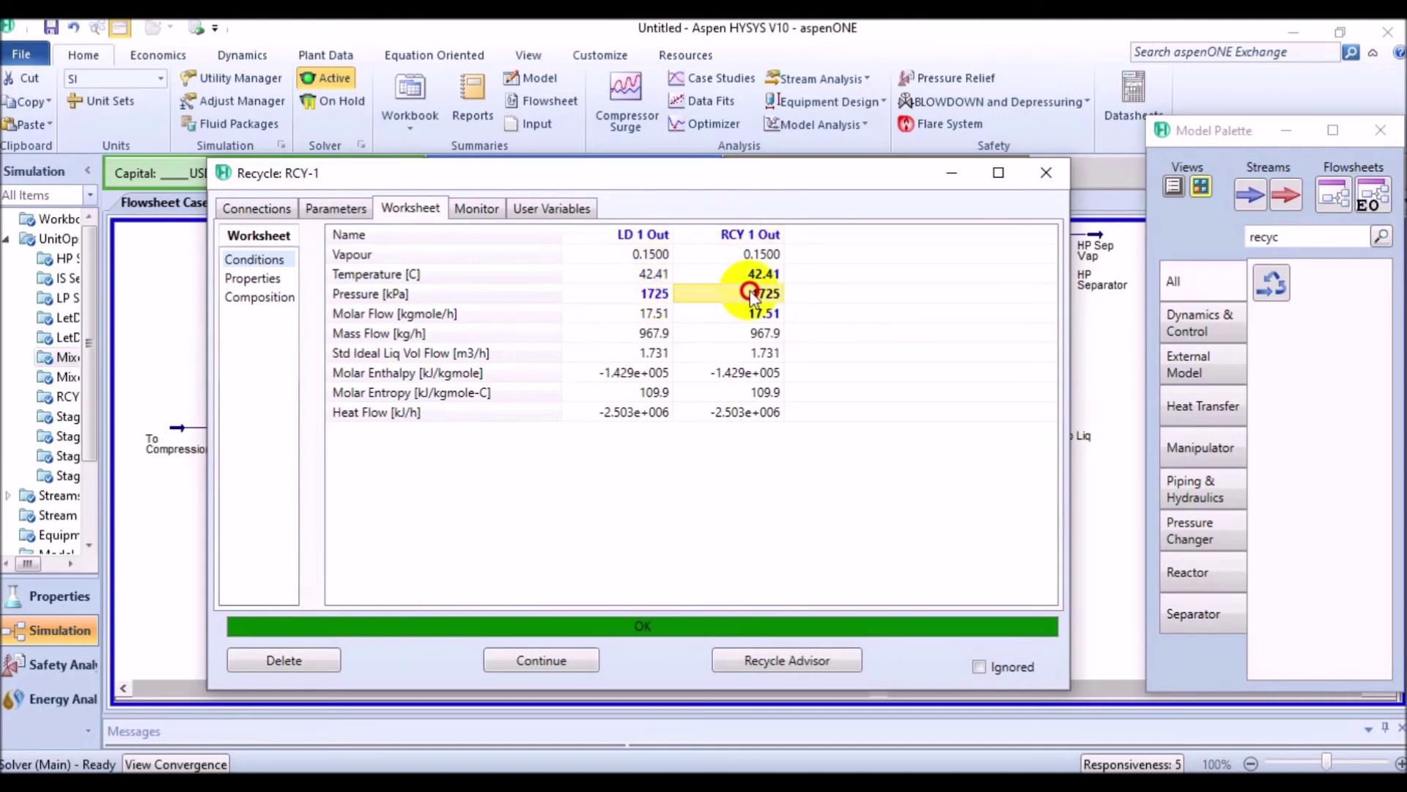
{"action": "left_click", "coordinate": [762, 274]}
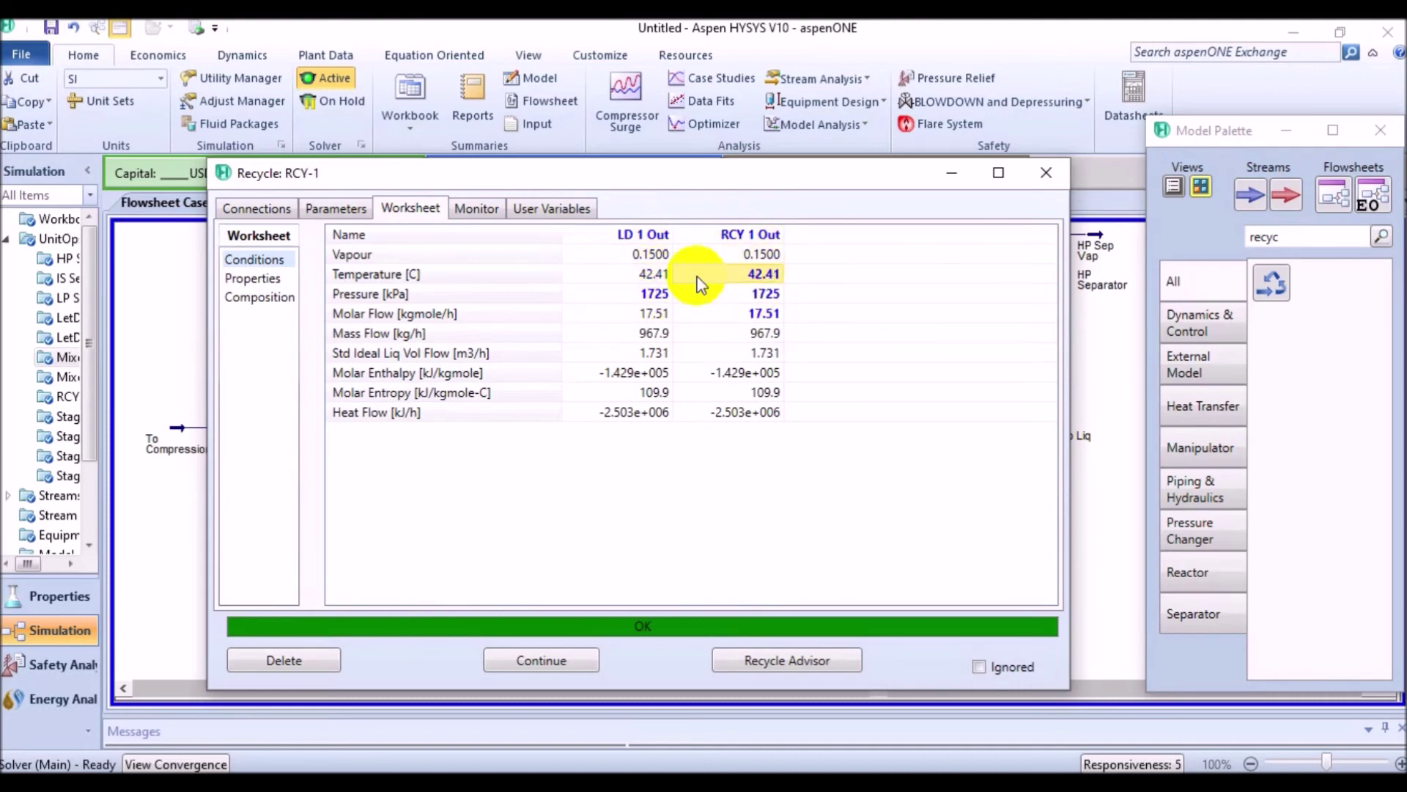
{"action": "left_click", "coordinate": [654, 295]}
{"action": "left_click", "coordinate": [763, 295]}
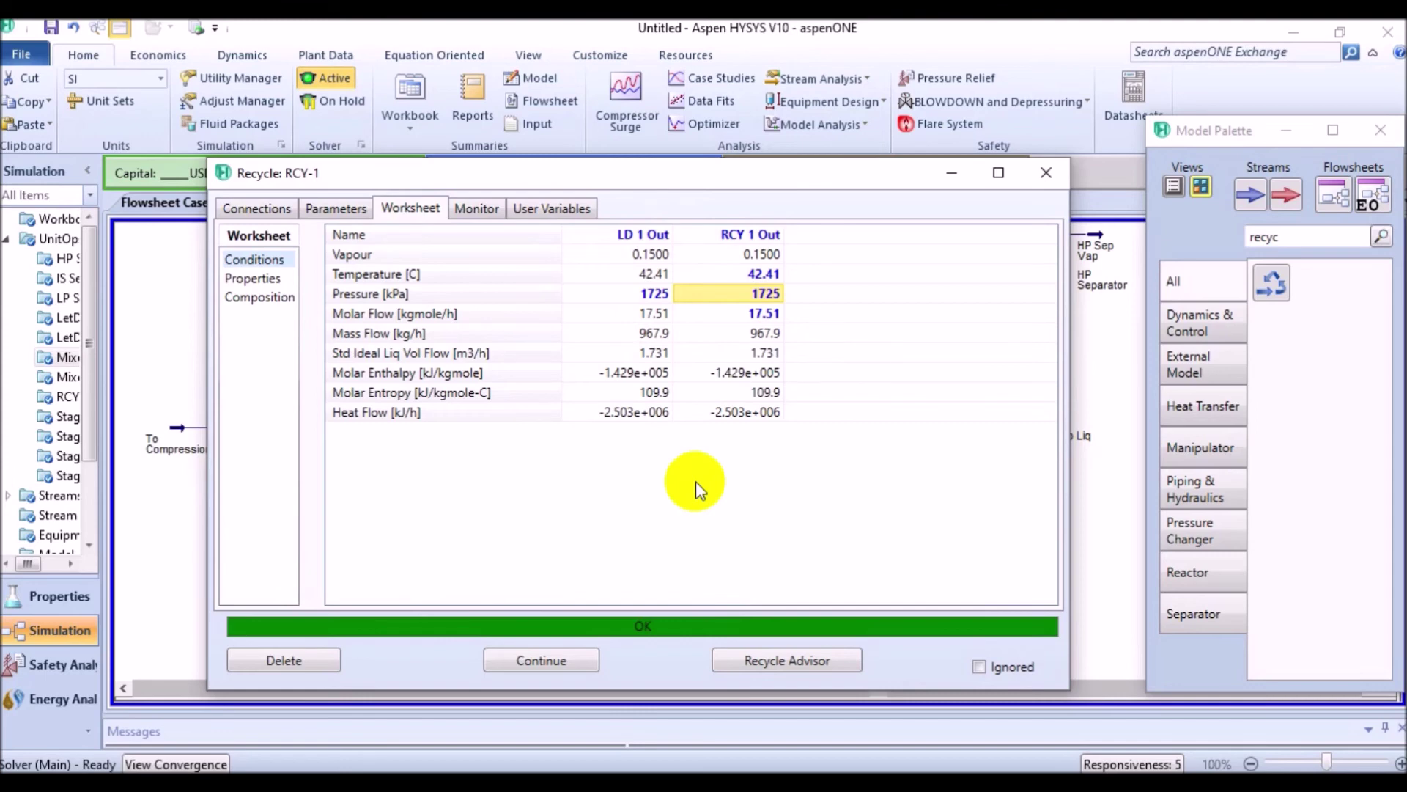
{"action": "left_click", "coordinate": [1044, 186]}
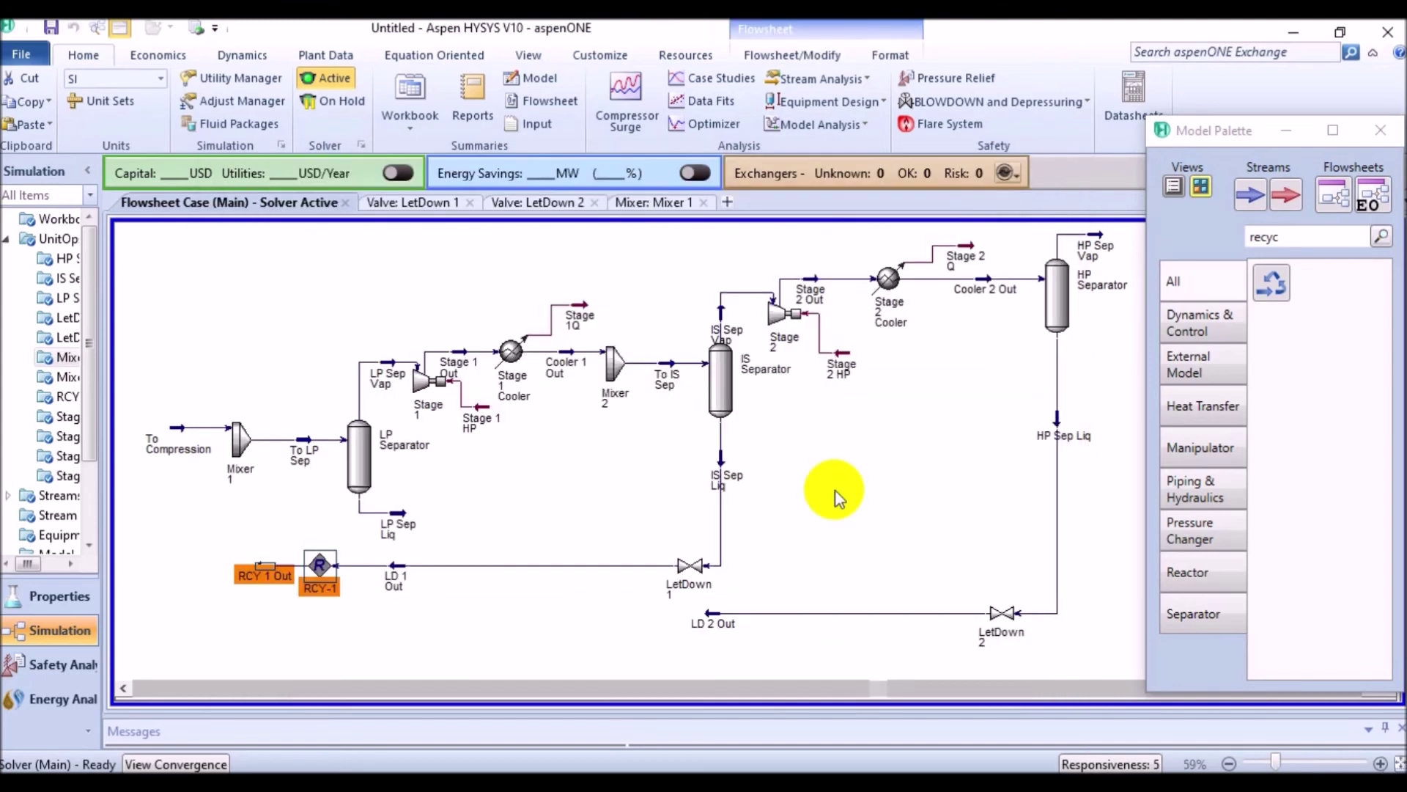
Add a second recycle, RCY-2, and place it at the end of LD 2 Out.
{"action": "left_click", "coordinate": [834, 490]}
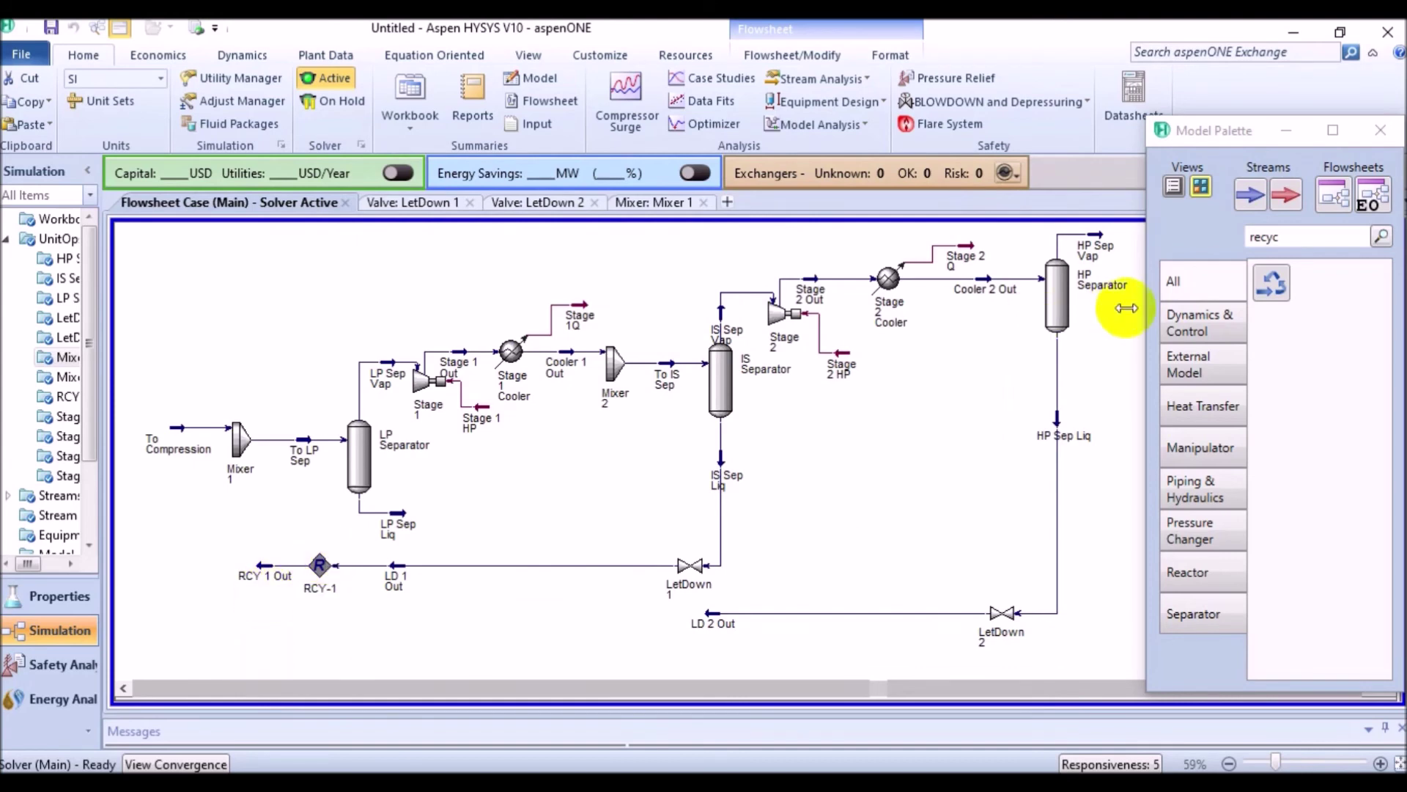
{"action": "left_click", "coordinate": [1276, 285]}
{"action": "double_click", "coordinate": [1283, 284]}
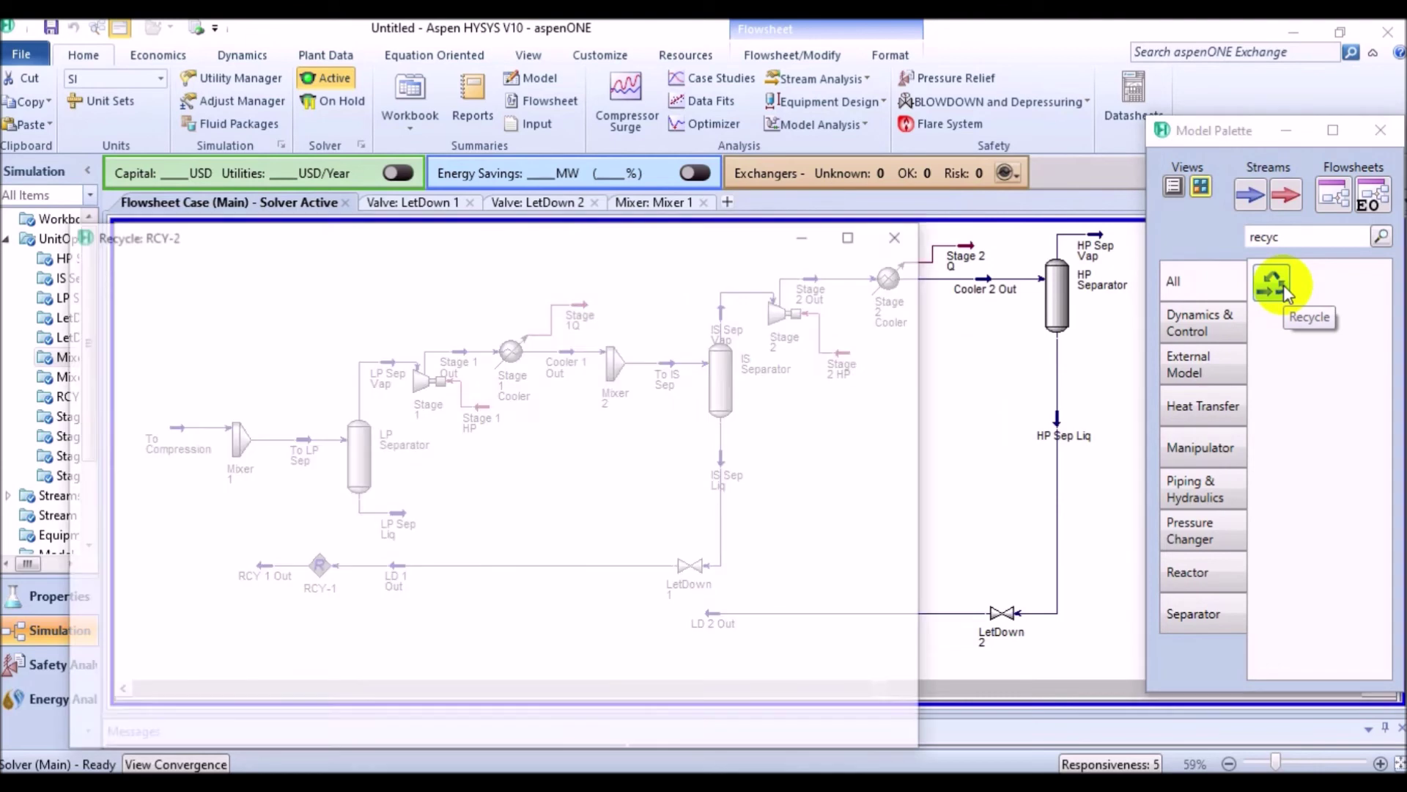
{"action": "left_click", "coordinate": [902, 234]}
{"action": "left_click_drag", "start_coordinate": [1132, 558], "coordinate": [645, 644]}
{"action": "double_click", "coordinate": [645, 644]}
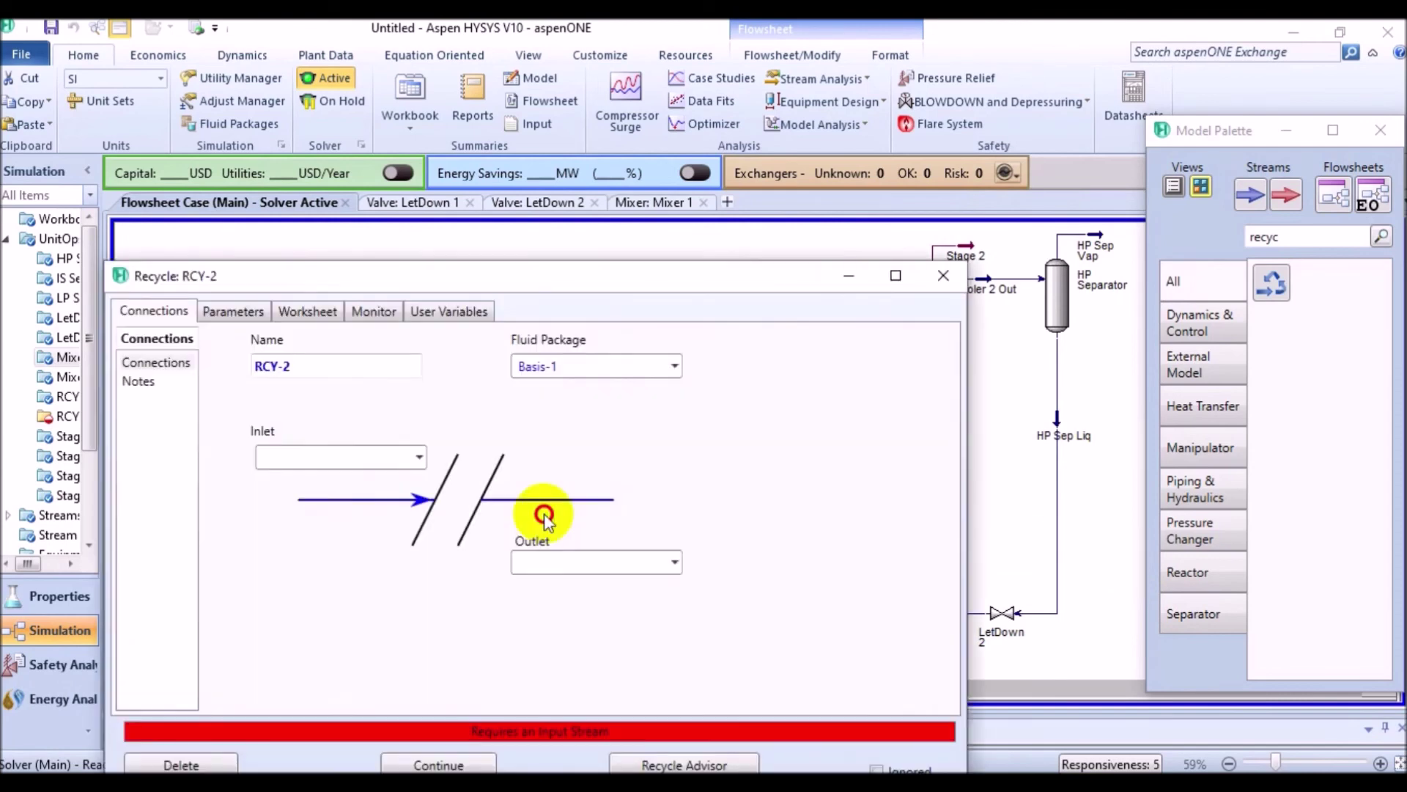
Connect RCY-2 with LD 2 Out as inlet and a new RCY 2 Out outlet stream.
{"action": "left_click", "coordinate": [419, 458]}
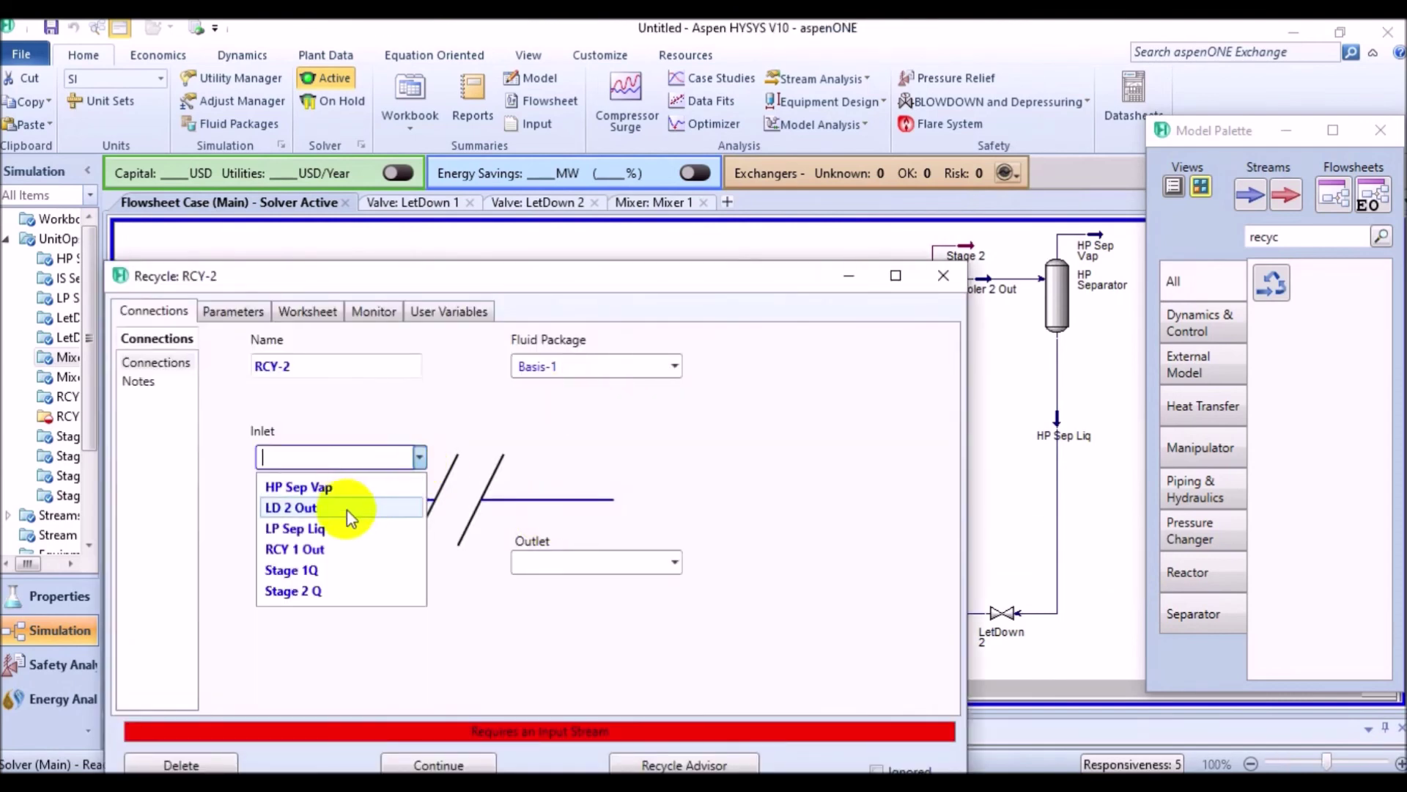
{"action": "left_click", "coordinate": [354, 506]}
{"action": "left_click", "coordinate": [563, 563]}
{"action": "type", "text": "RCY "}
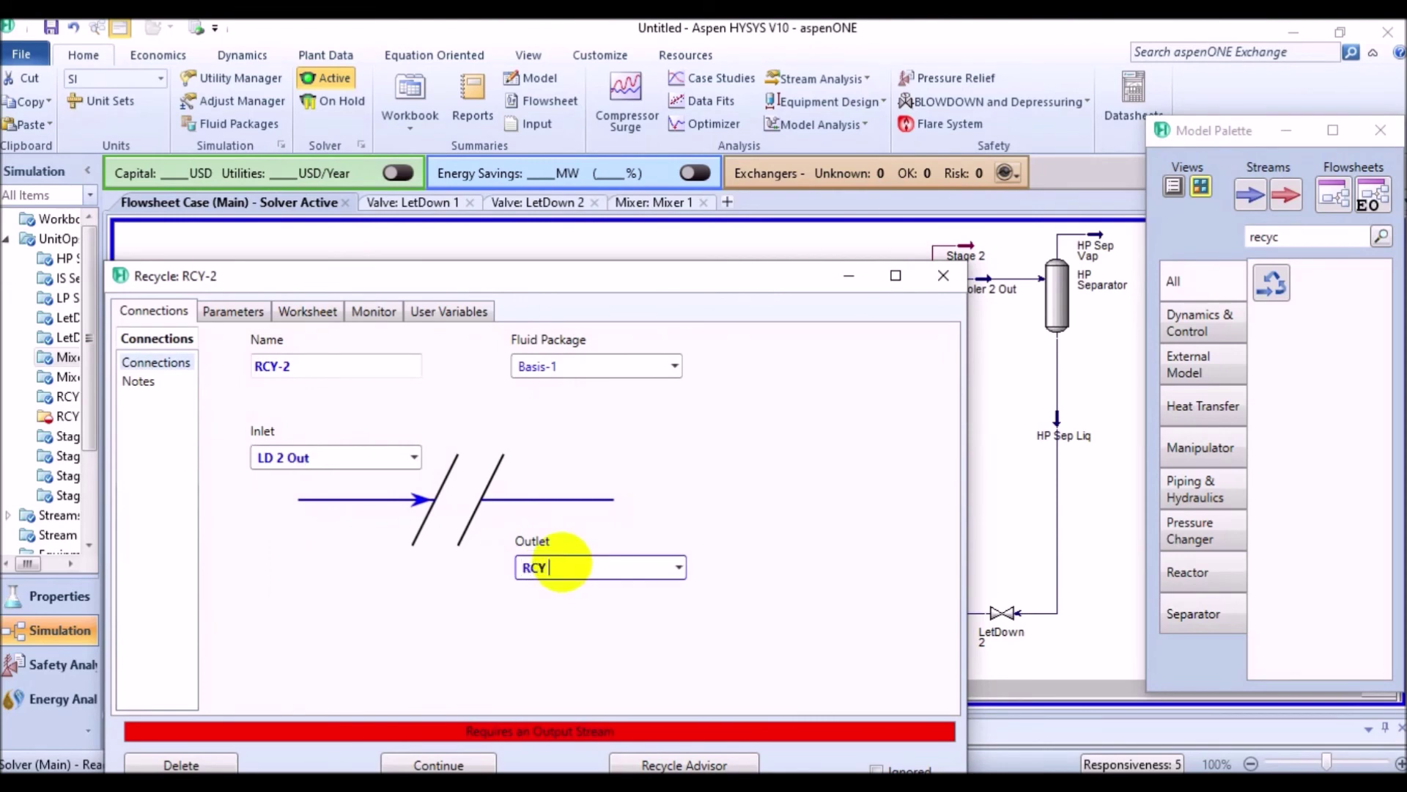
{"action": "type", "text": "2 Out"}
{"action": "key", "text": "Return"}
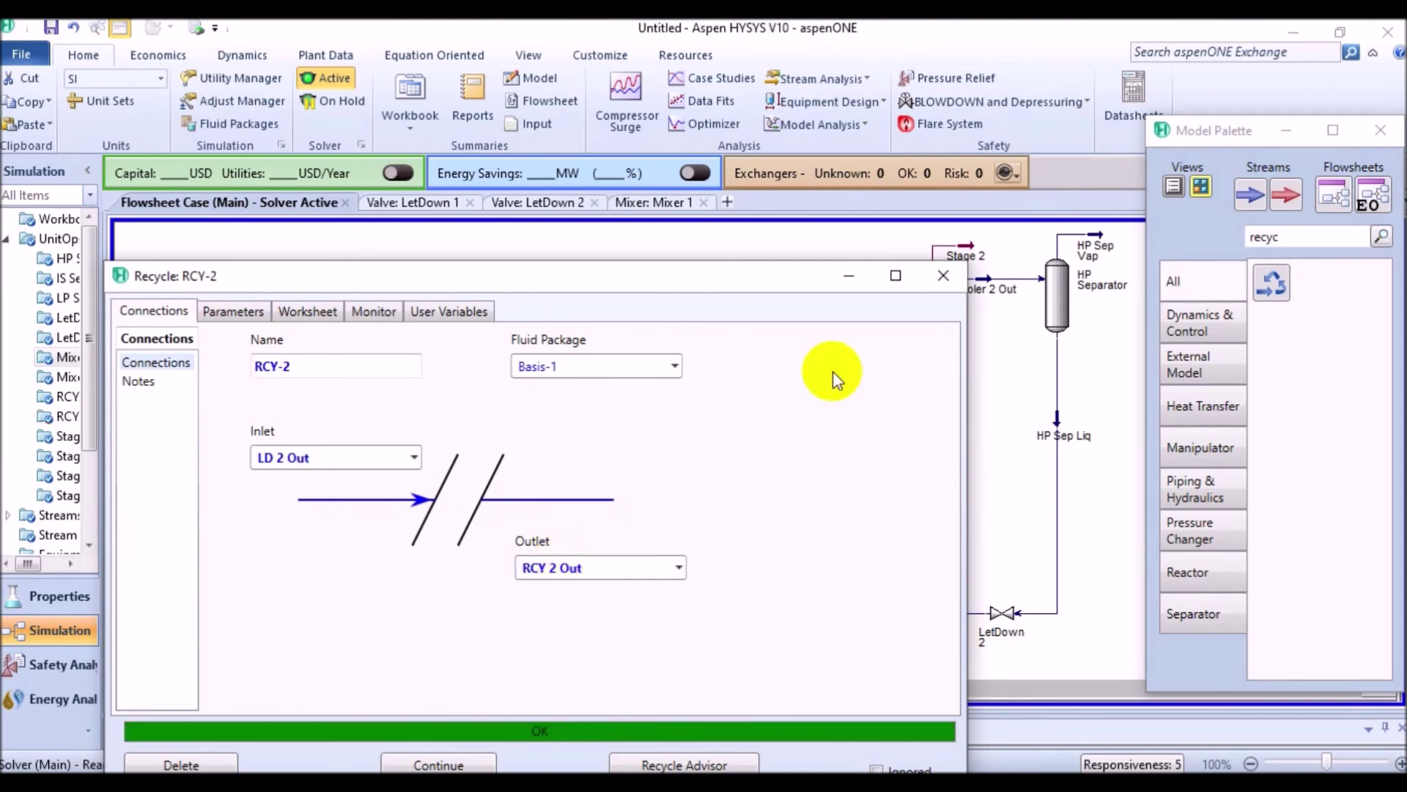
{"action": "left_click", "coordinate": [943, 276]}
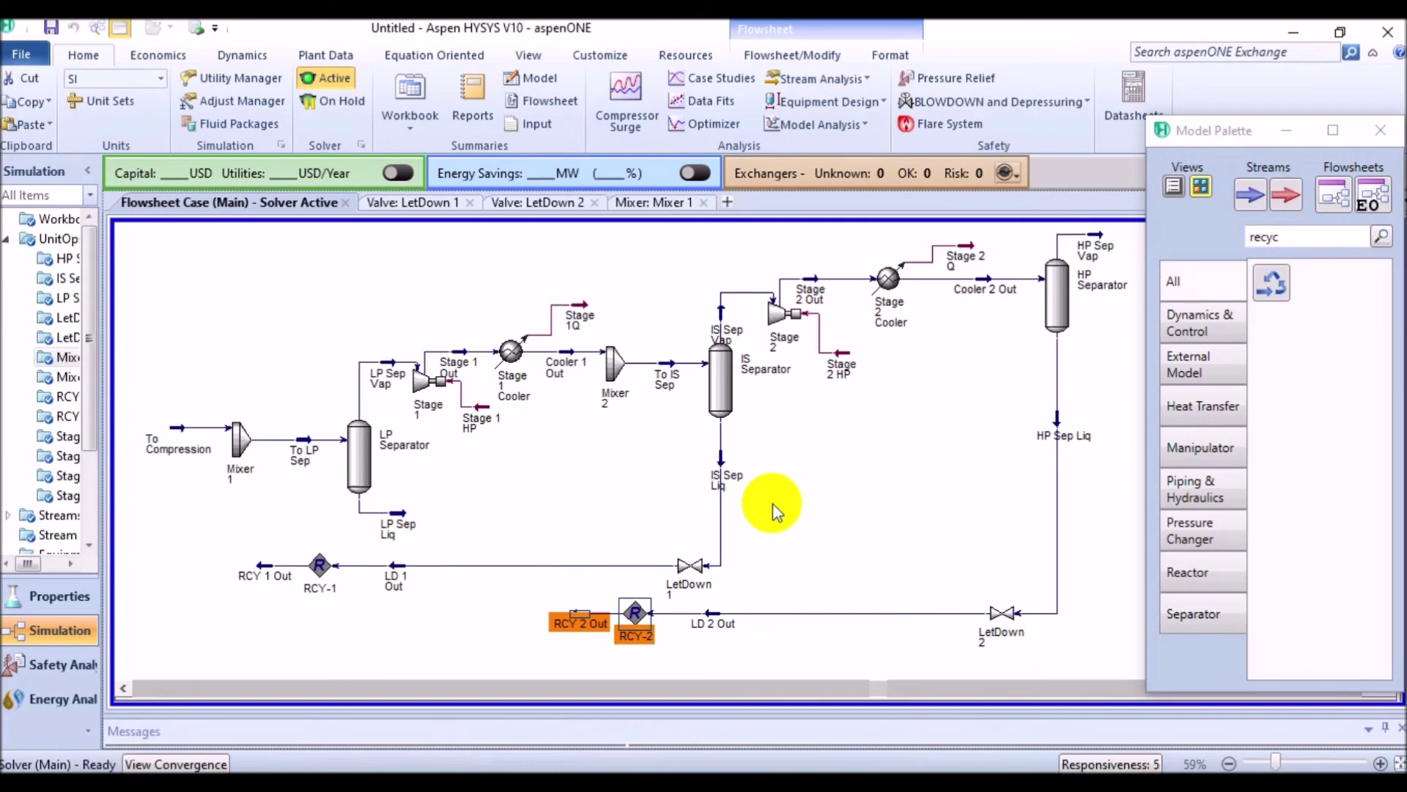
Shift RCY-2 slightly right and add RCY 1 Out as an inlet of Mixer 1.
{"action": "left_click", "coordinate": [626, 612]}
{"action": "left_click_drag", "start_coordinate": [633, 613], "coordinate": [679, 614]}
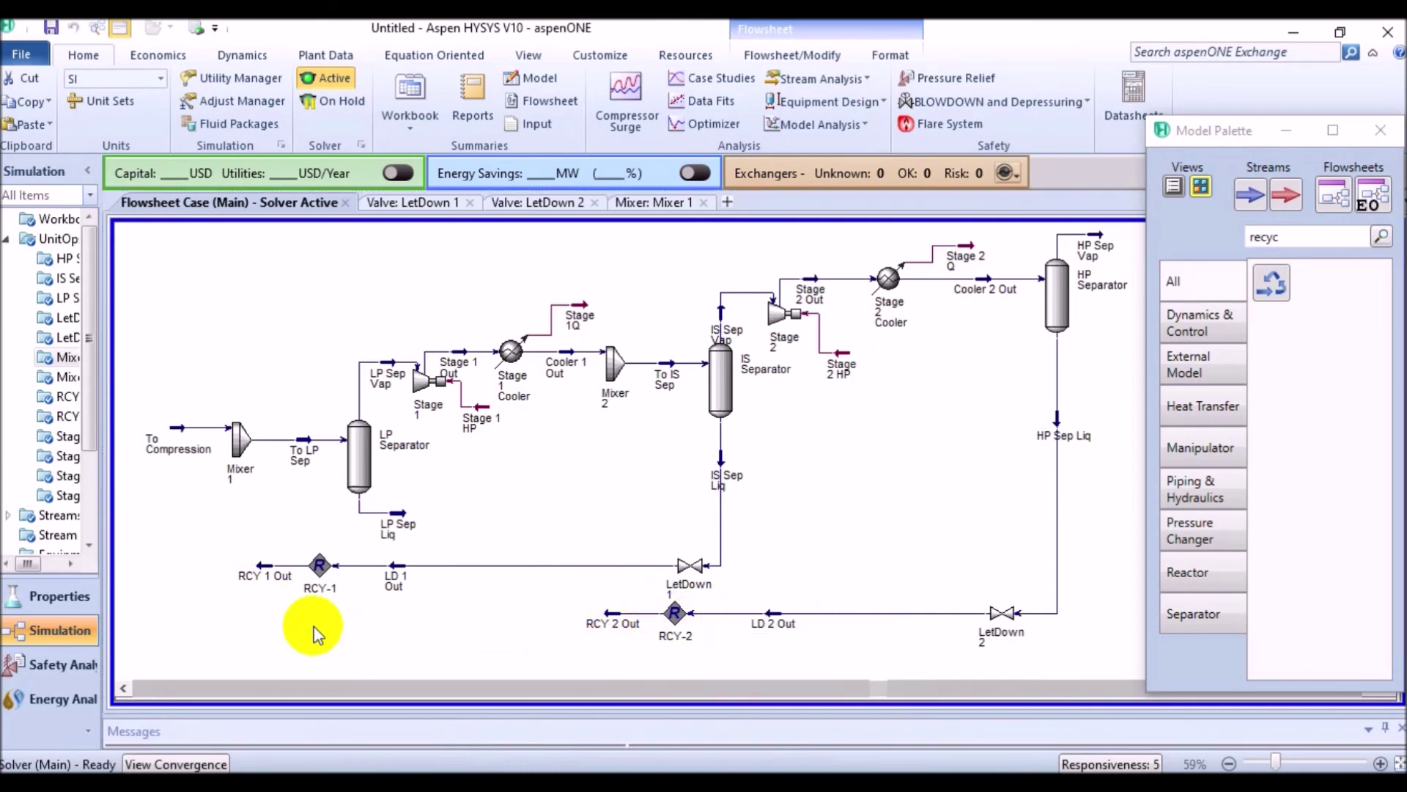
{"action": "double_click", "coordinate": [239, 441]}
{"action": "left_click", "coordinate": [376, 479]}
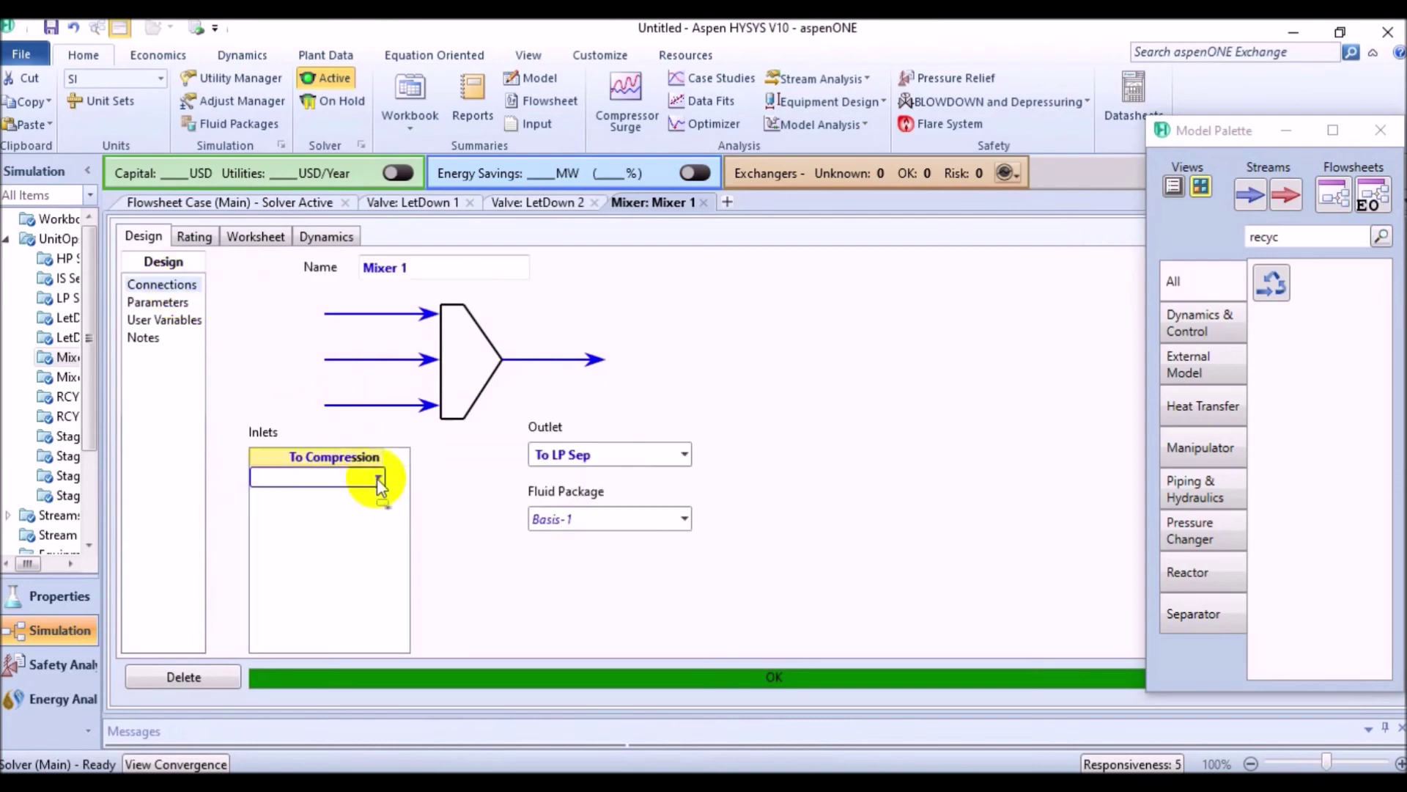
{"action": "left_click", "coordinate": [376, 478]}
{"action": "left_click", "coordinate": [293, 543]}
{"action": "left_click", "coordinate": [703, 202]}
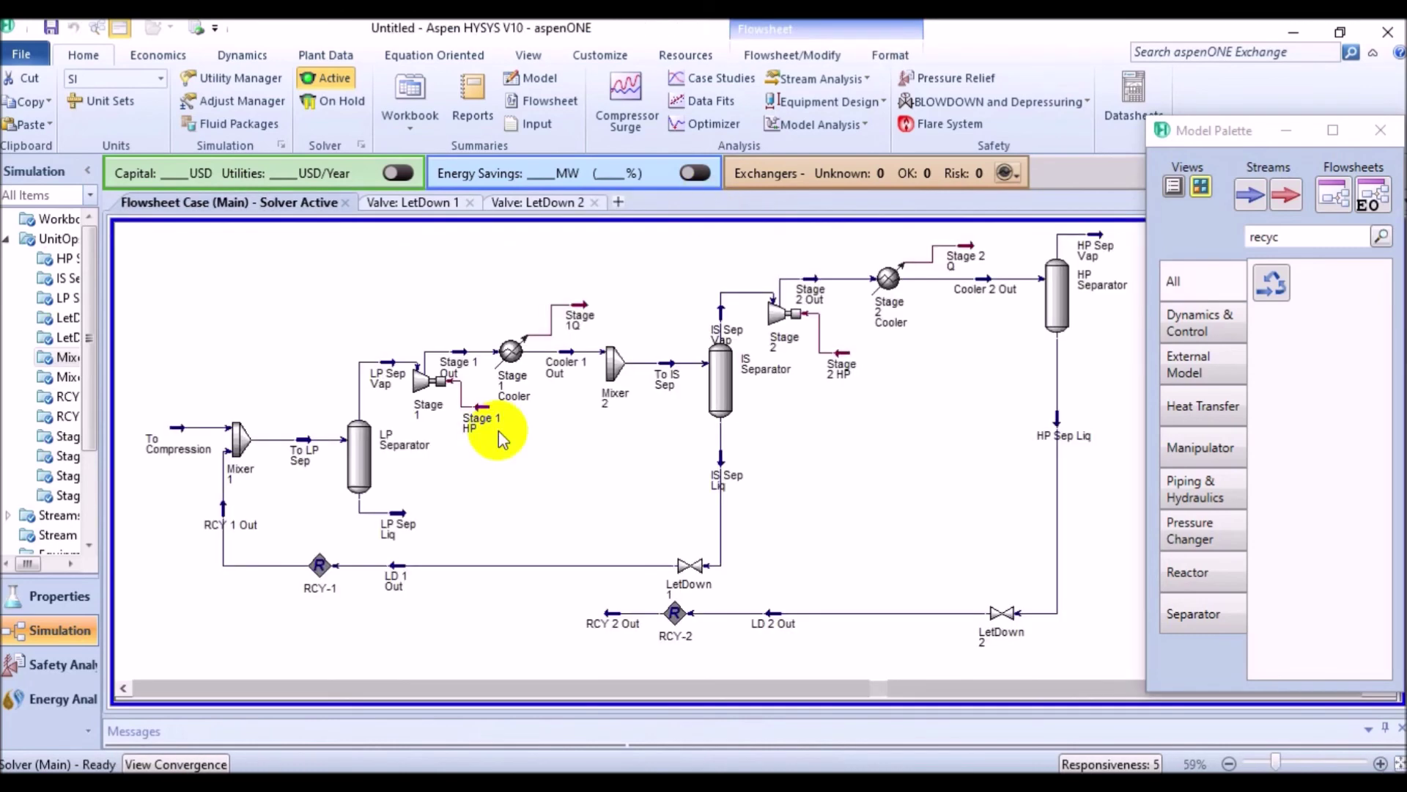
Add RCY 2 Out as an inlet of Mixer 2.
{"action": "double_click", "coordinate": [610, 357]}
{"action": "left_click", "coordinate": [377, 595]}
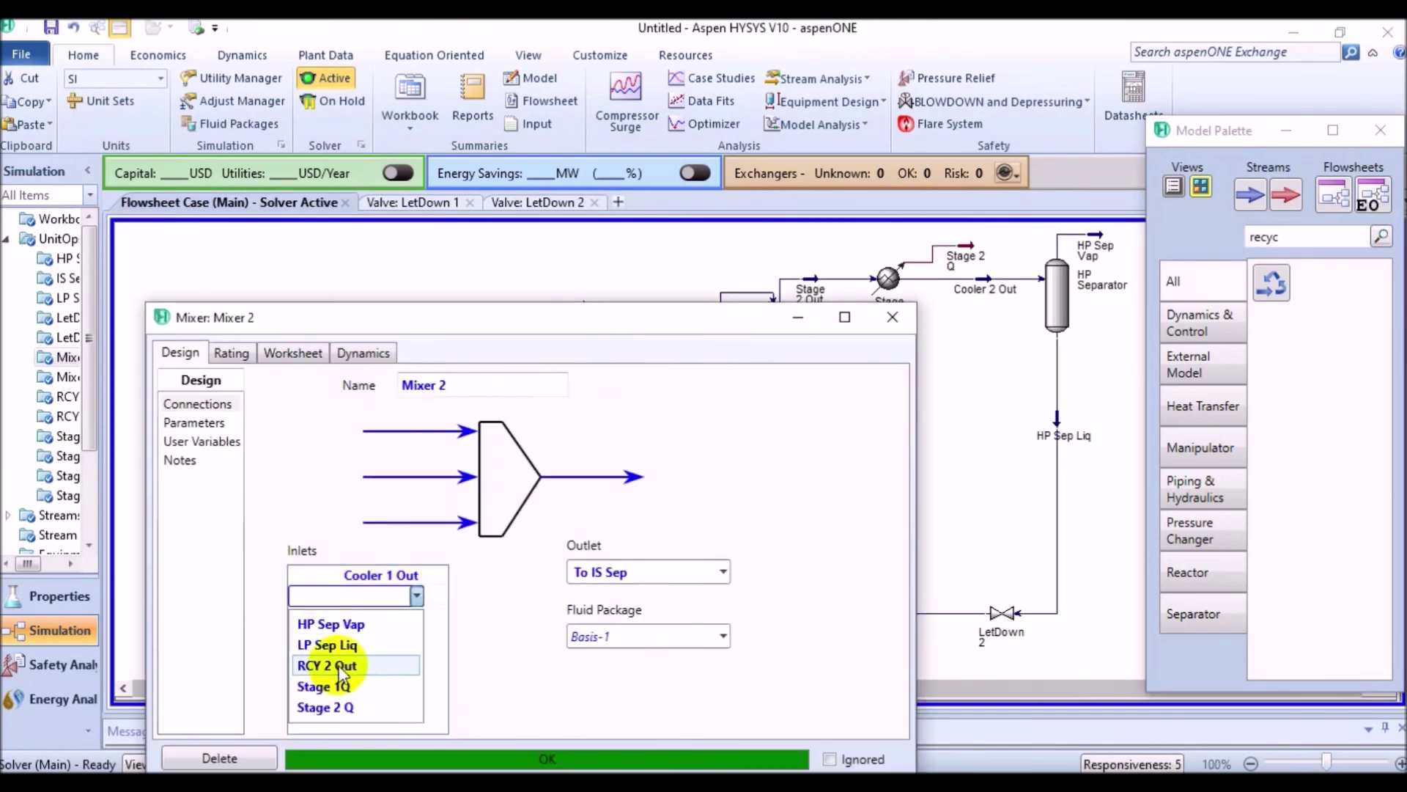
{"action": "left_click", "coordinate": [352, 663]}
{"action": "left_click", "coordinate": [892, 317]}
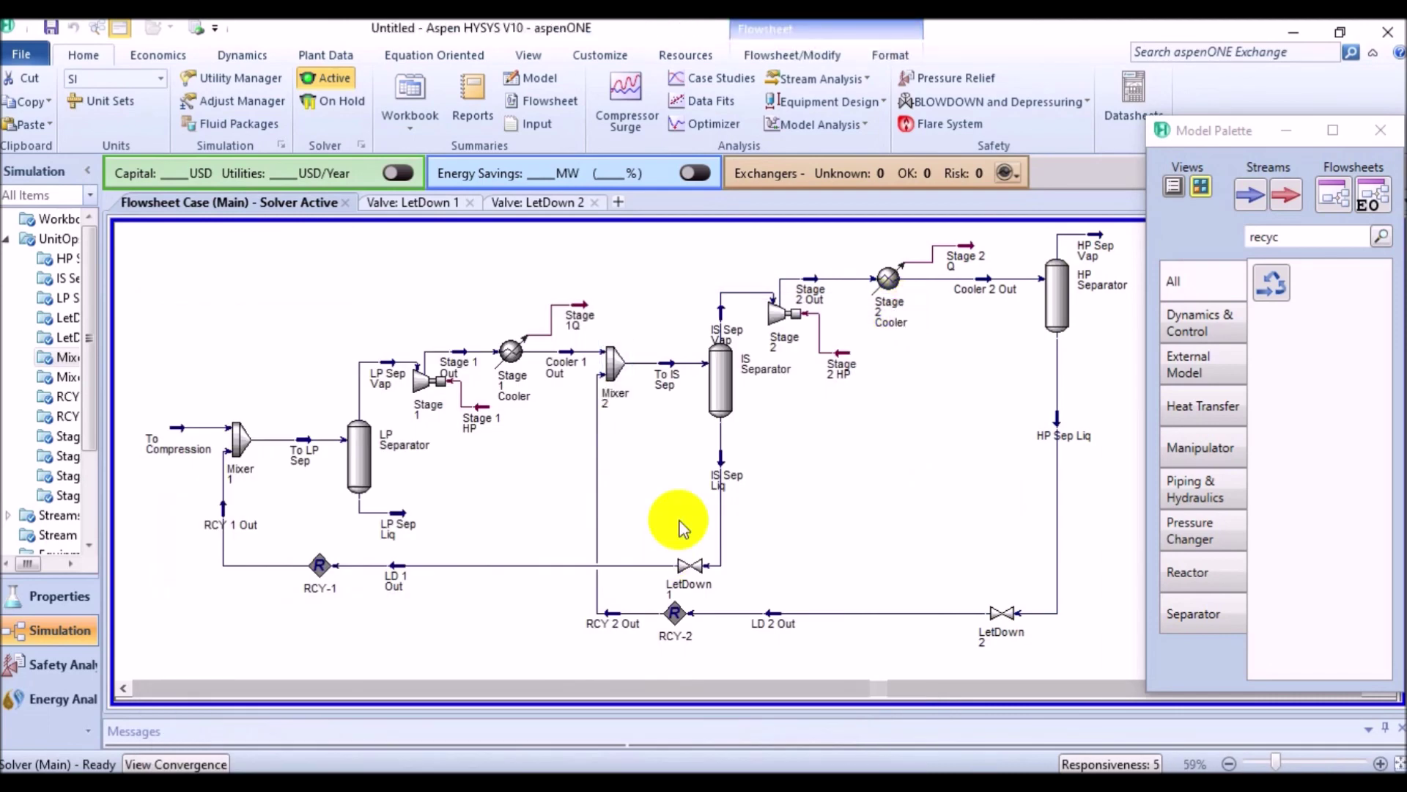